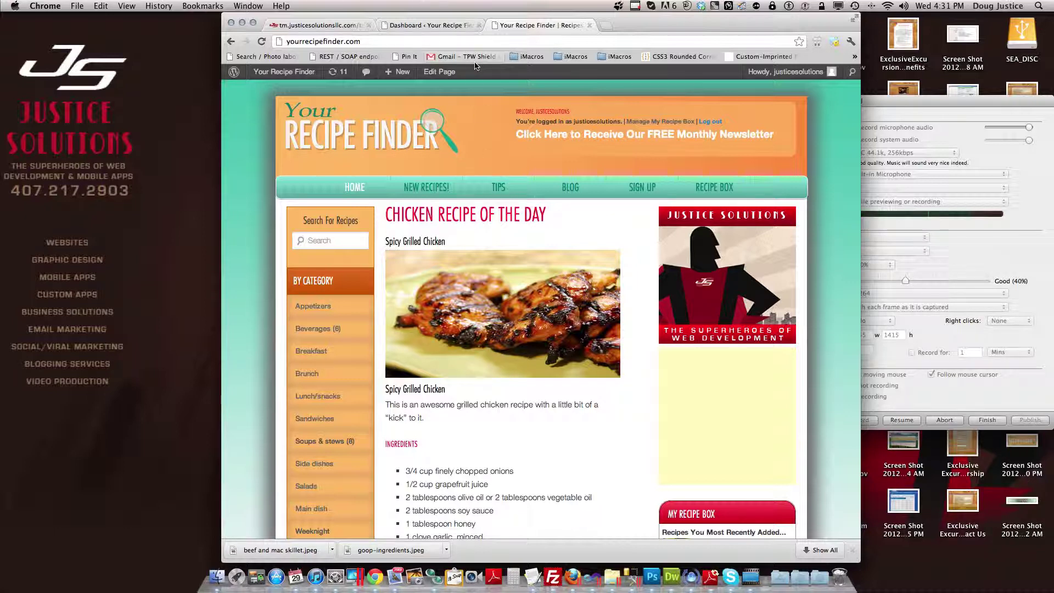
Search the recipe categories in the site's admin for "Featured" and list the recipes assigned to Featured-Home
left_click(426, 25)
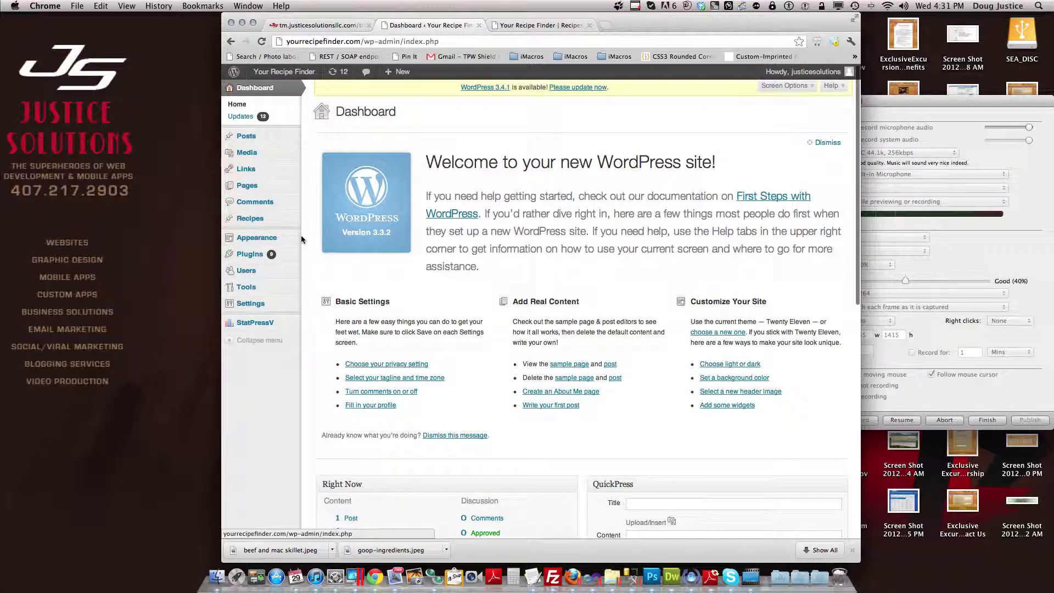
mouse_move(258, 219)
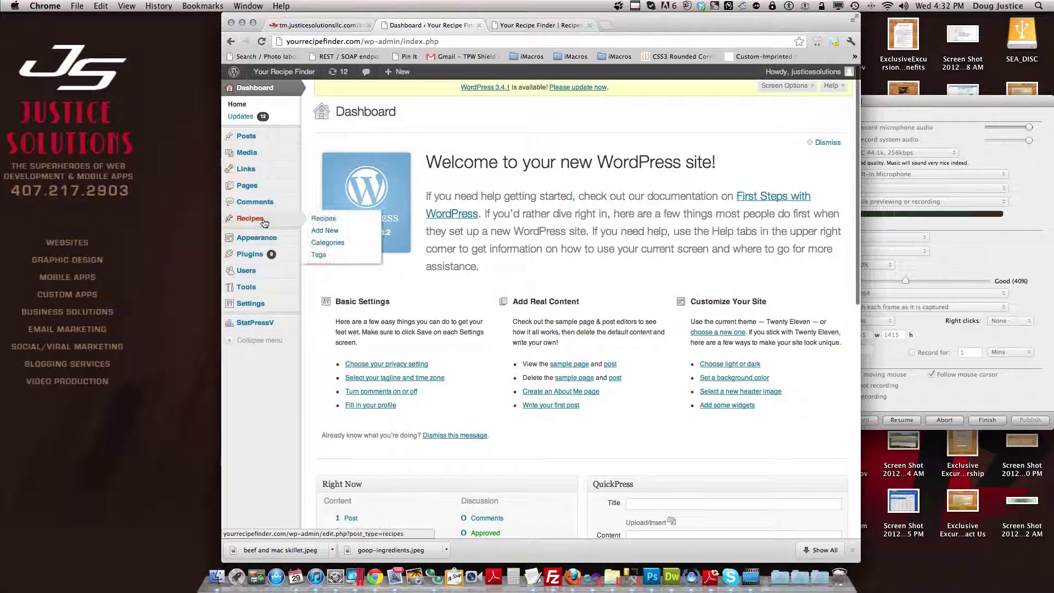
left_click(329, 244)
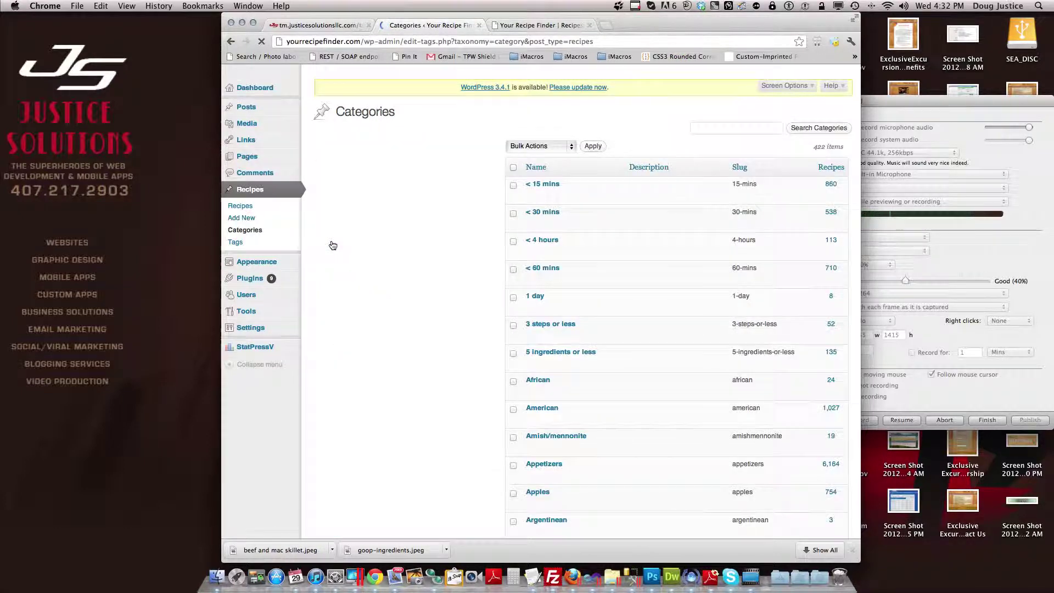
left_click(722, 128)
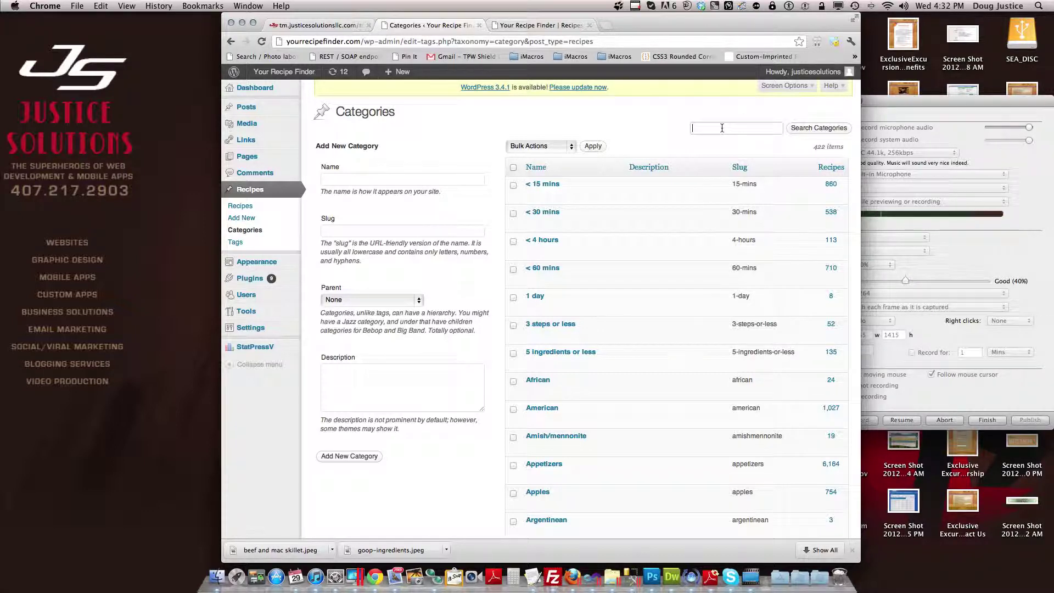
type("Fe")
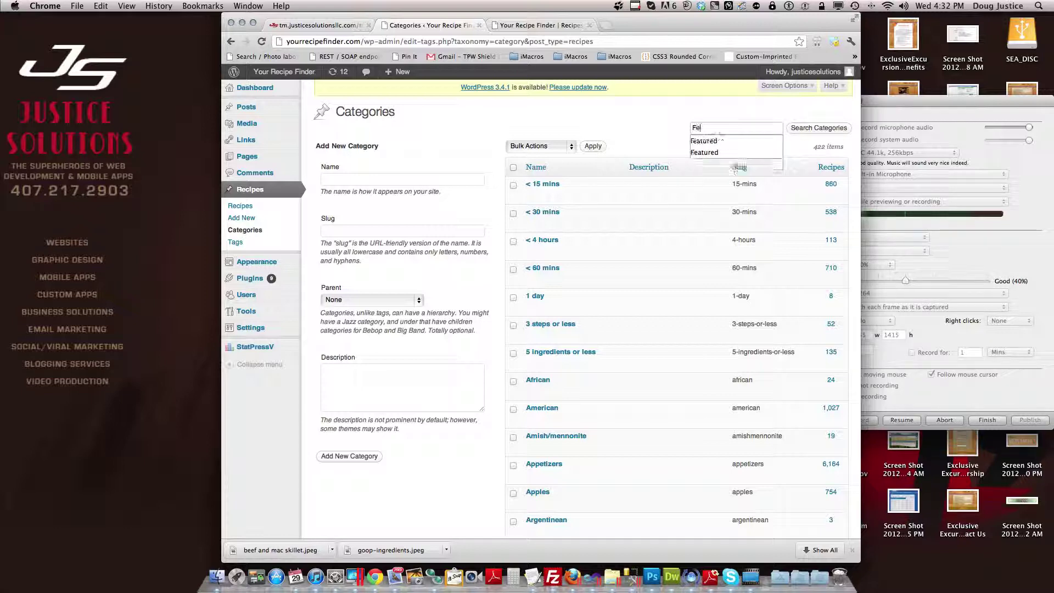
type("atured")
key("Return")
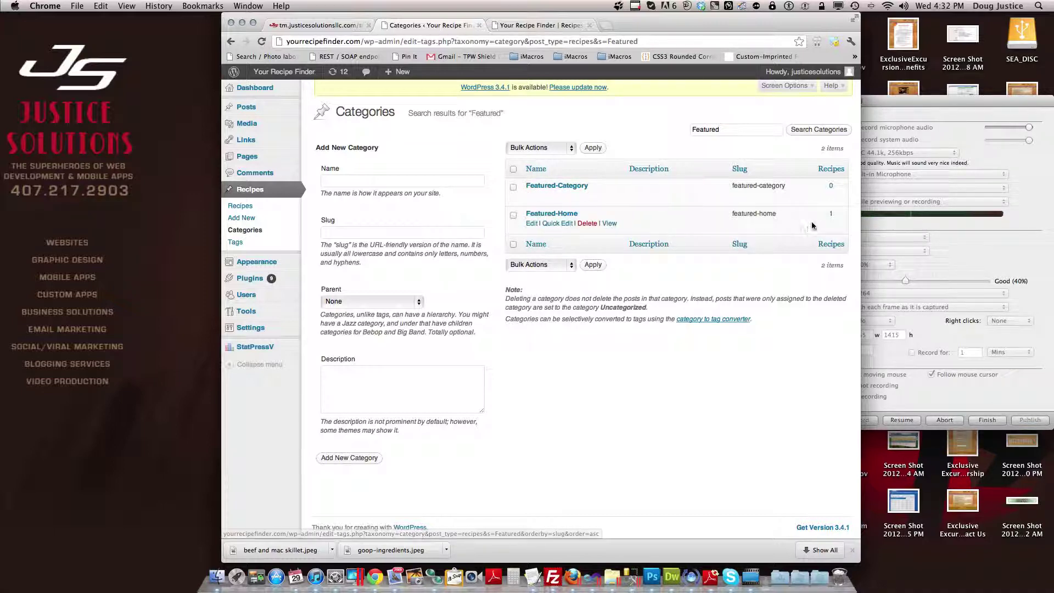
left_click(831, 214)
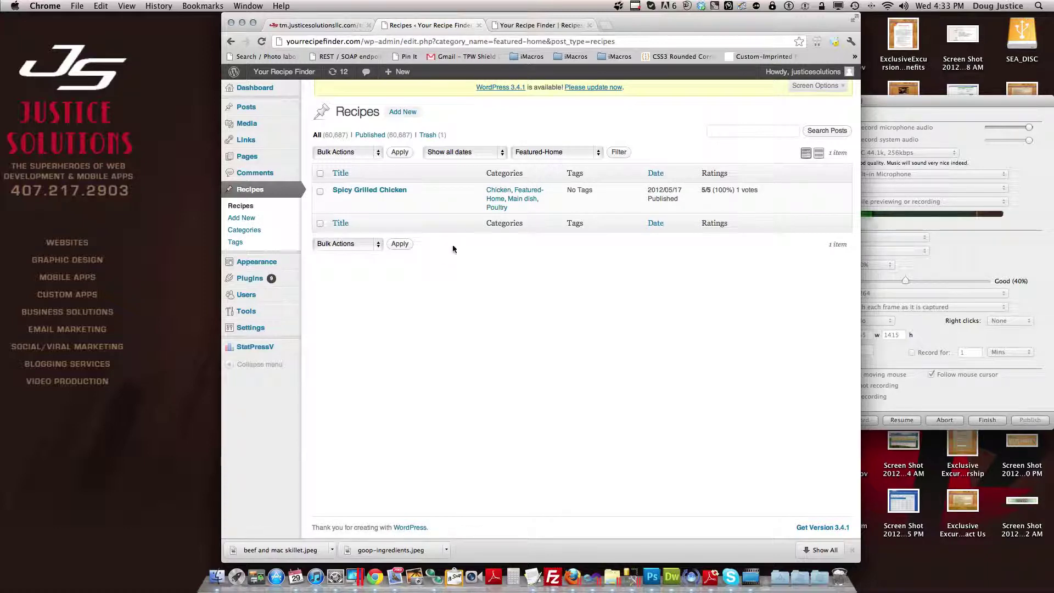
Try to search for "Beef" from the list of Featured-Home recipes, and return to that list
left_click(718, 130)
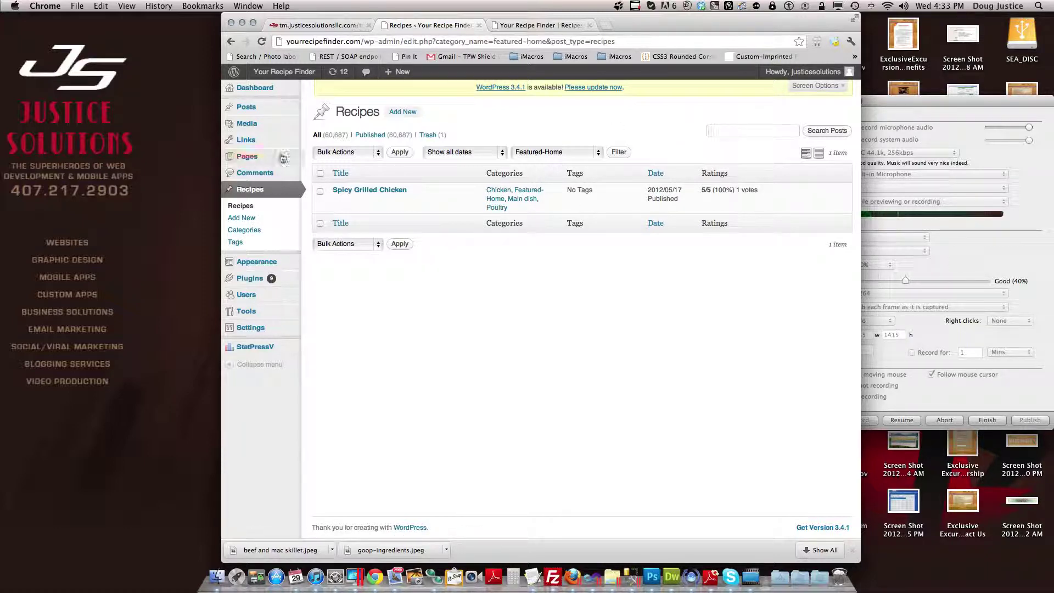
type("Beef")
key("Return")
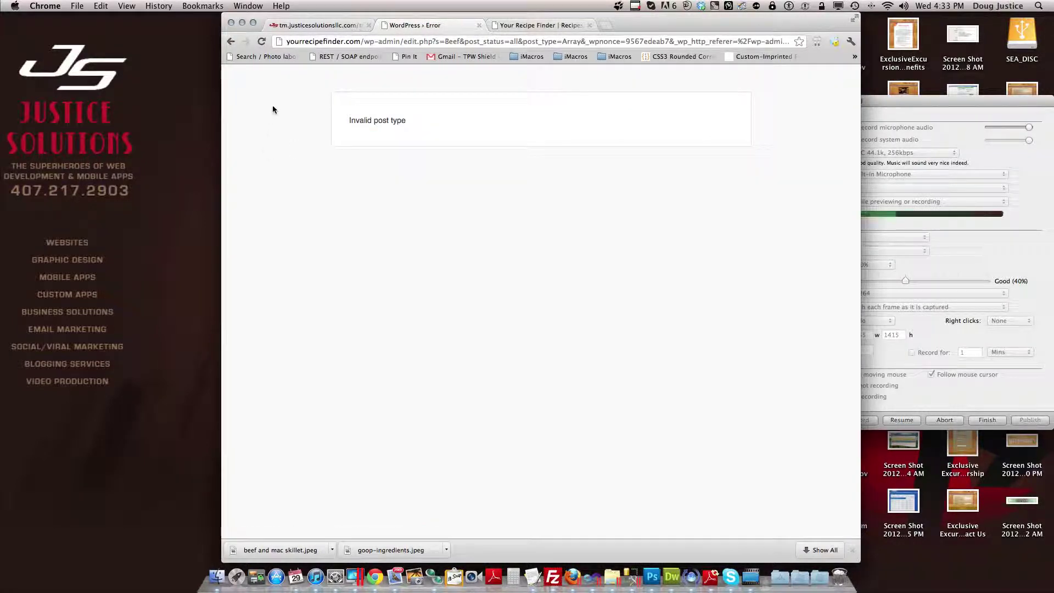
left_click(231, 42)
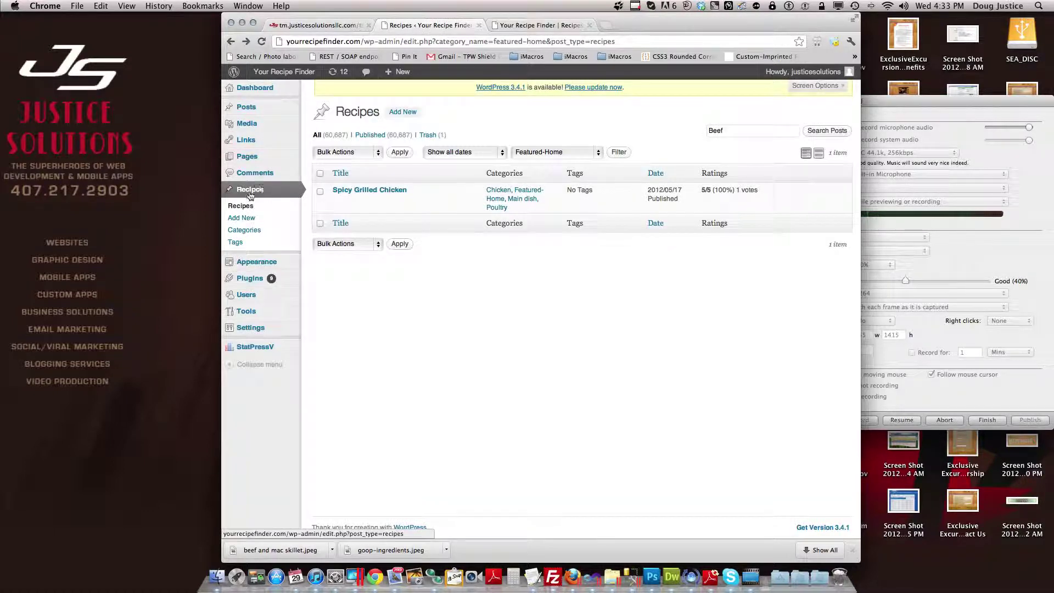
List all recipes without the category filter and search them for "Beef"
left_click(239, 209)
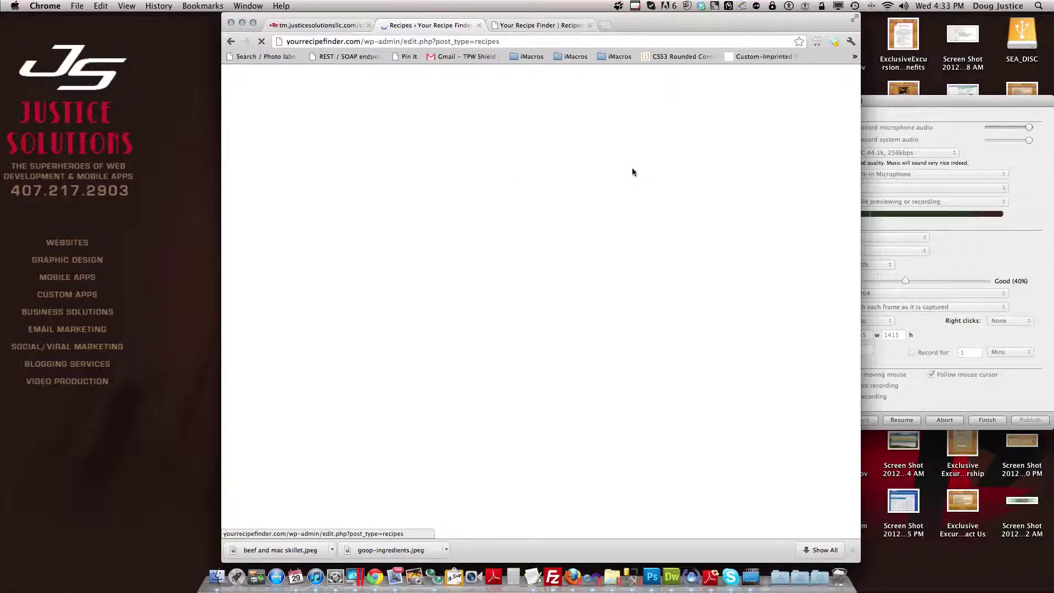
left_click(716, 135)
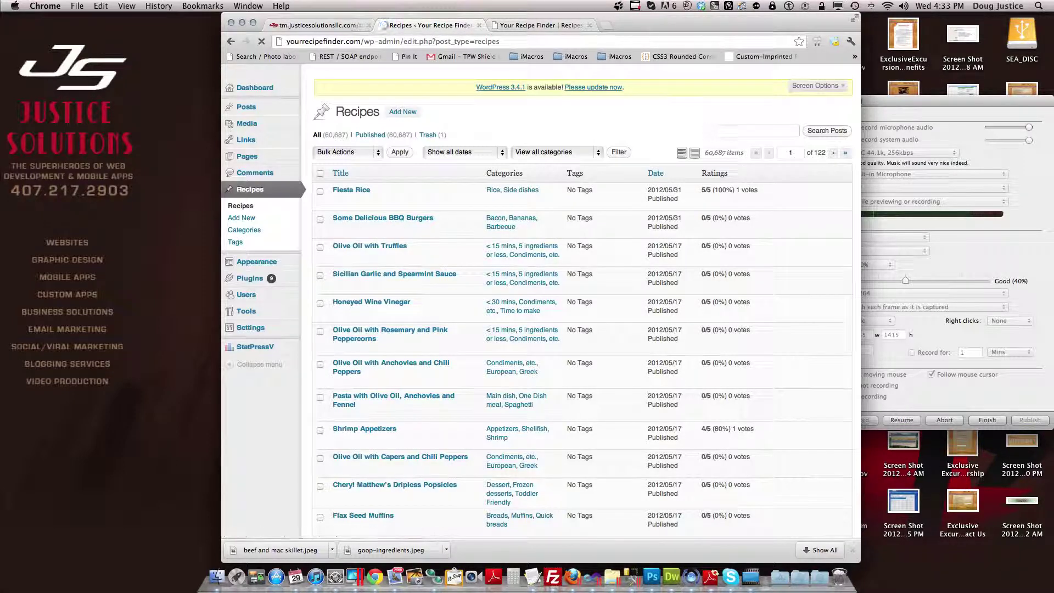
type("Beef")
key("Return")
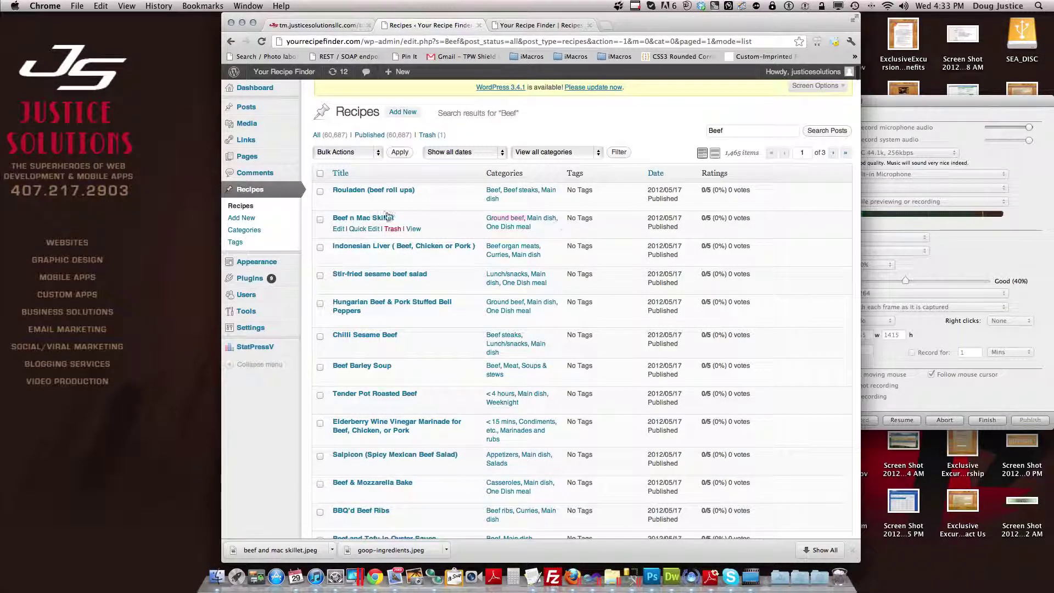
Add the Beef n Mac Skillet recipe to the Featured-Category and Featured-Home categories with Quick Edit and save the update
left_click(361, 230)
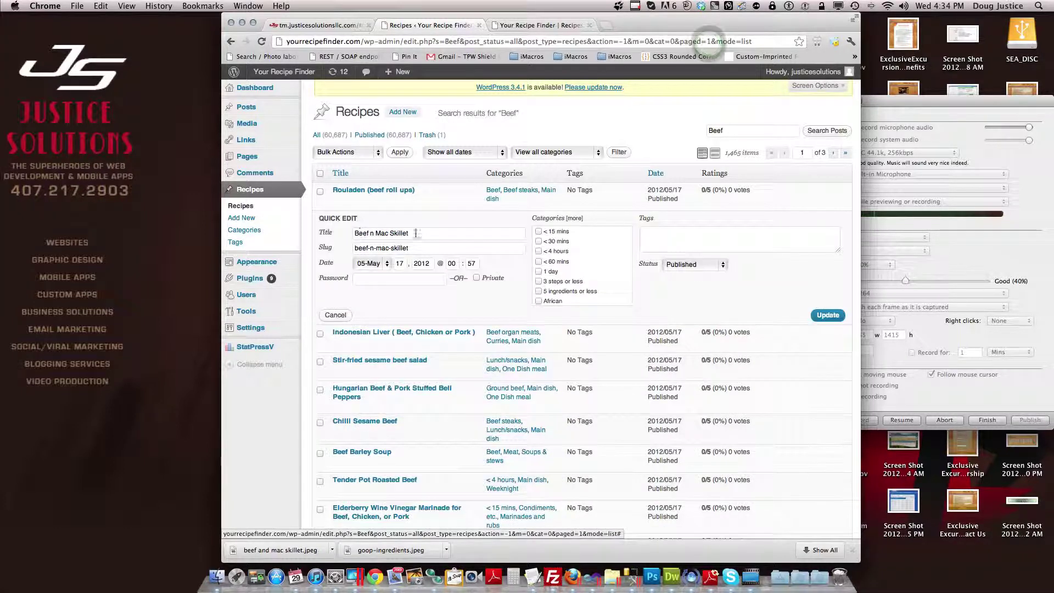
left_click(338, 317)
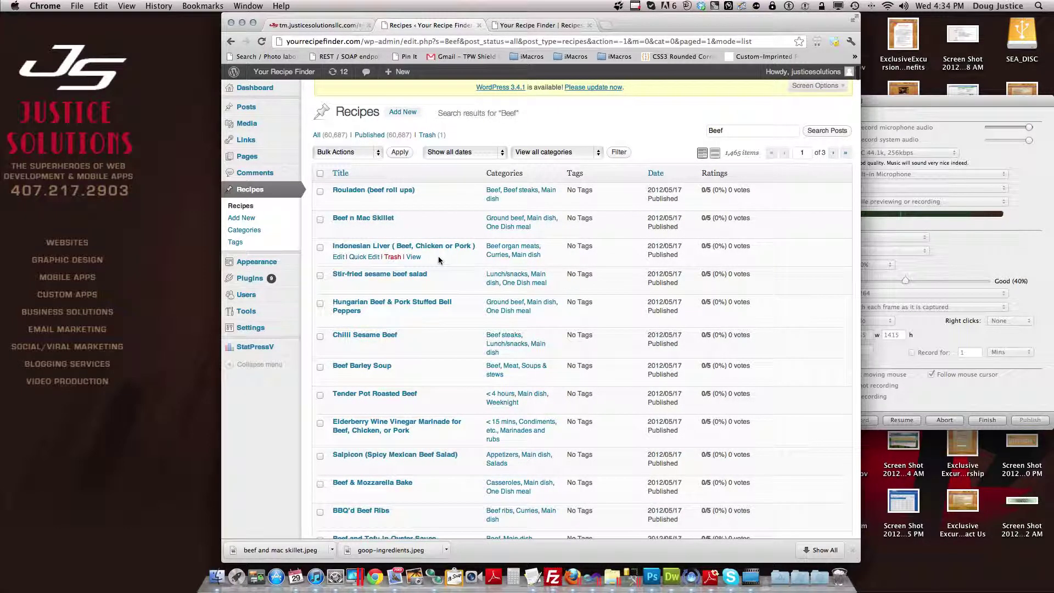
left_click(355, 231)
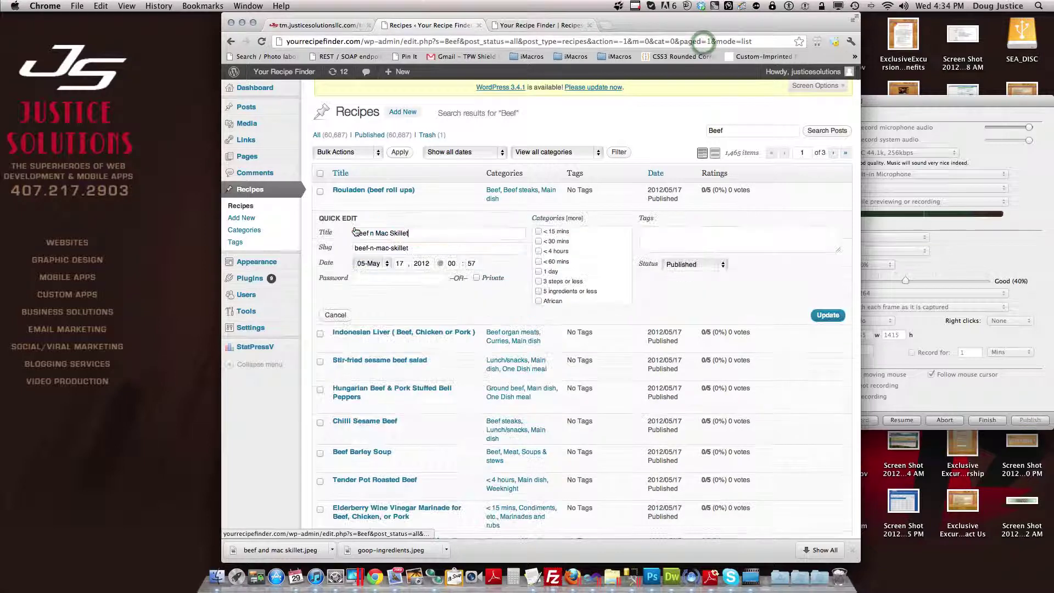
scroll(569, 283, "down", 5)
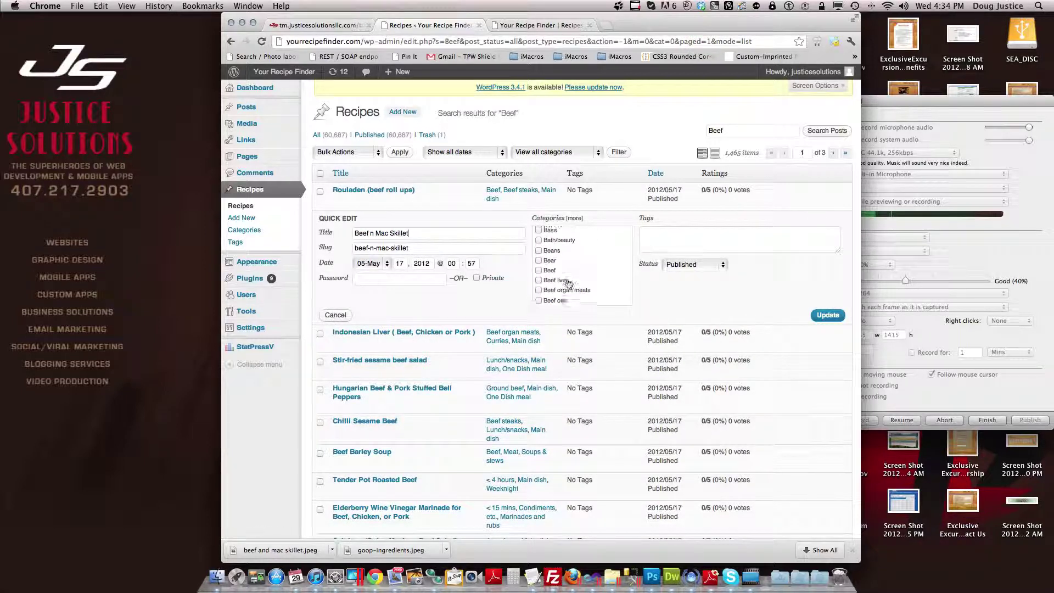
scroll(568, 283, "down", 8)
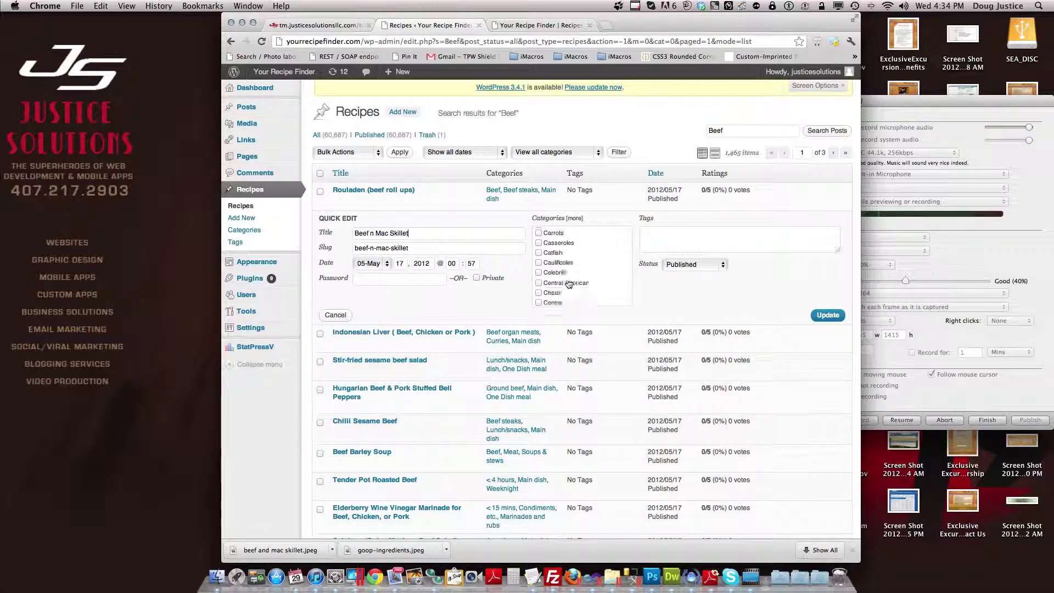
scroll(568, 283, "down", 10)
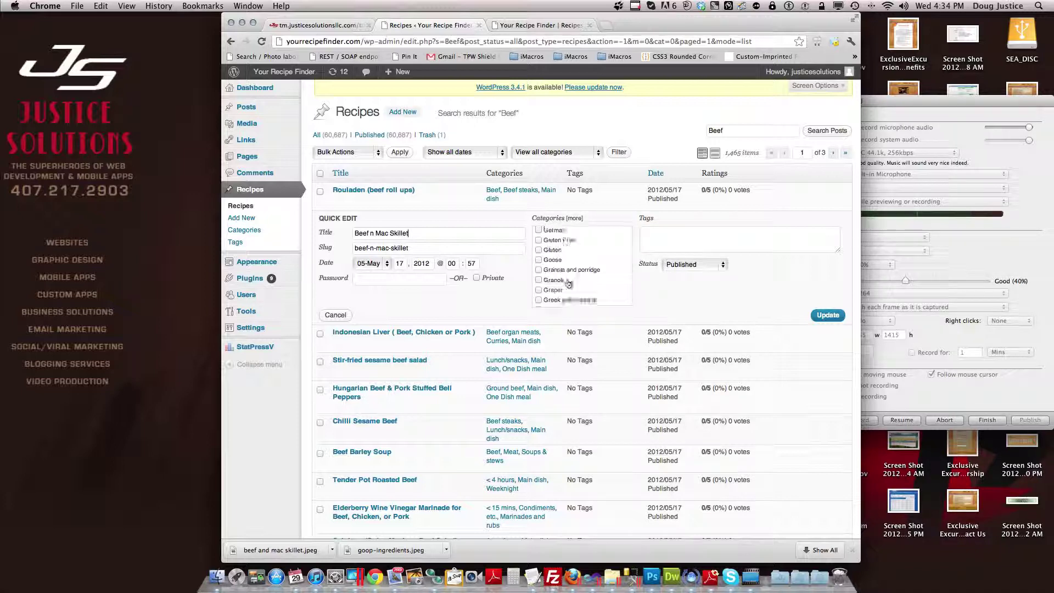
scroll(568, 283, "down", 3)
left_click(539, 254)
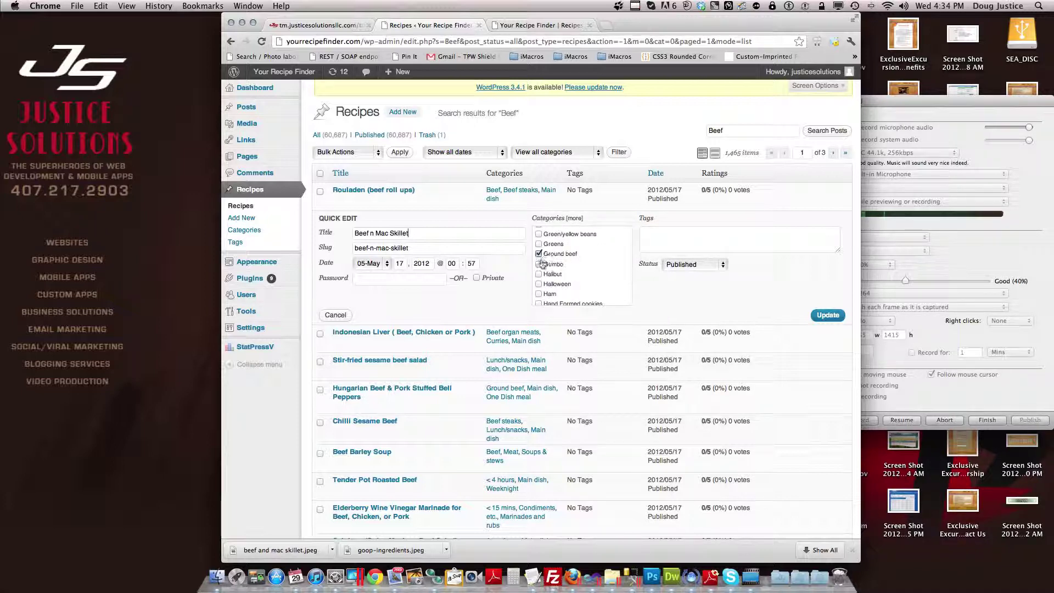
scroll(598, 283, "up", 5)
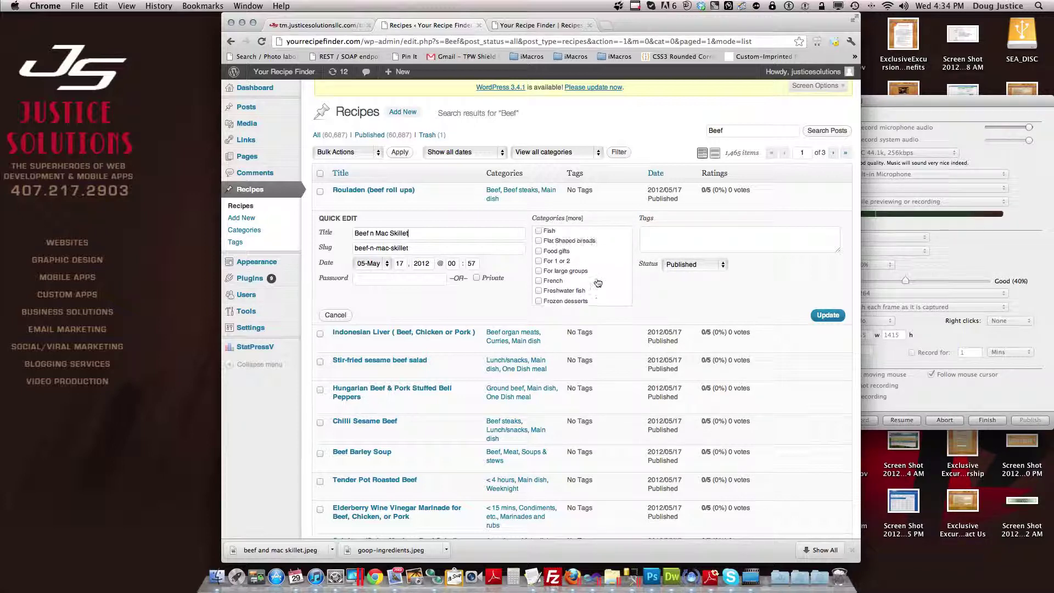
scroll(604, 285, "up", 3)
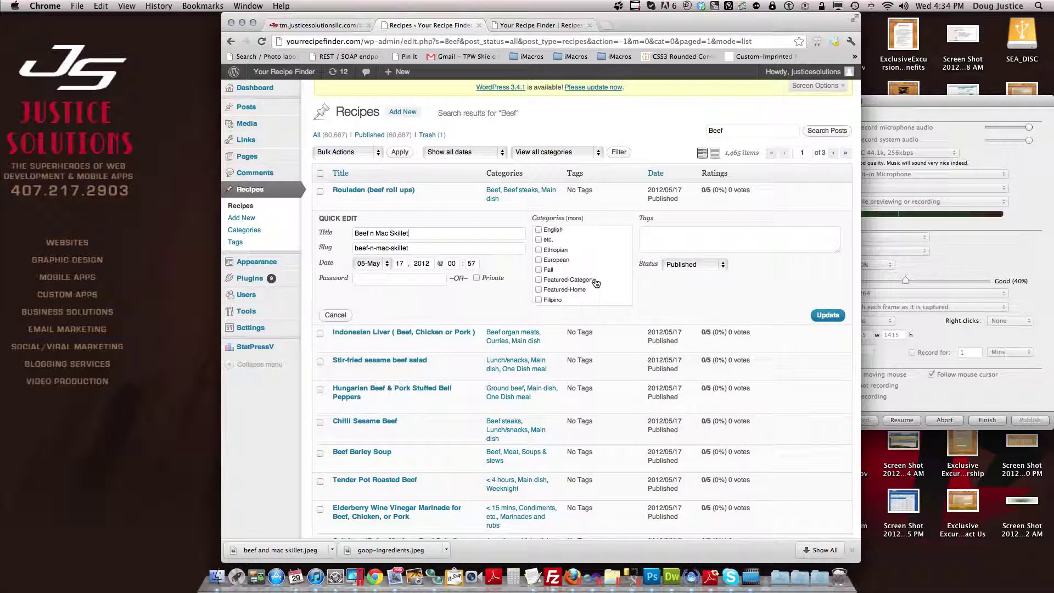
left_click(539, 279)
left_click(539, 290)
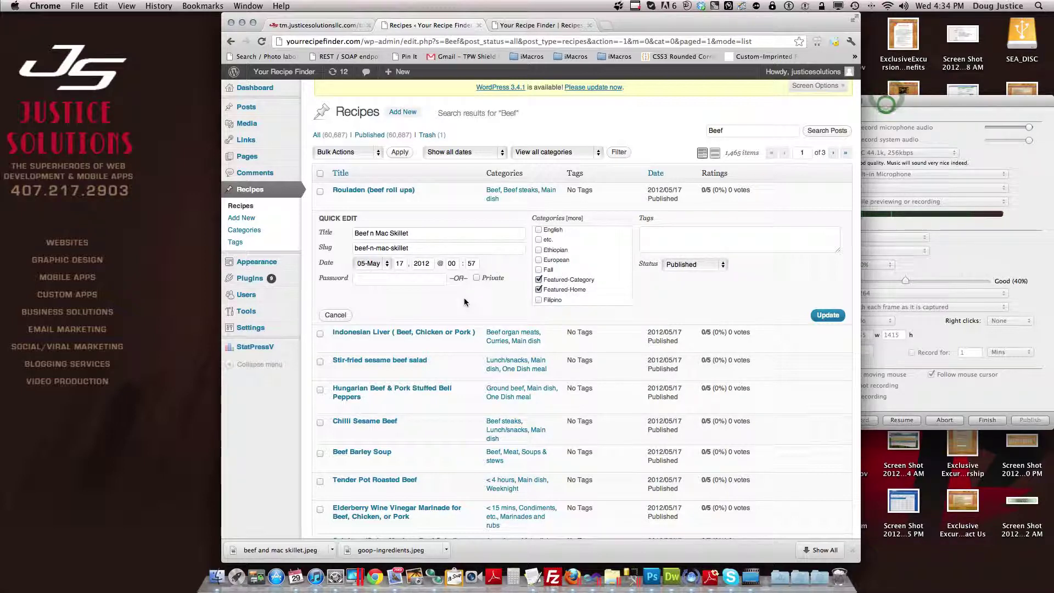
left_click(828, 315)
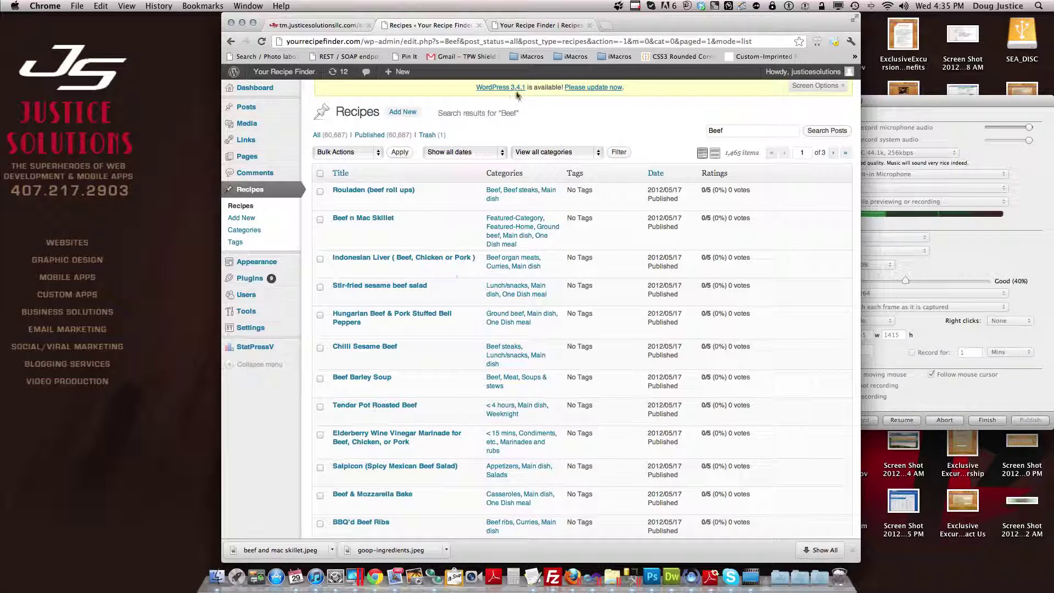
Reload the public home page and check its recipe of the day and the similar and recent recipe sections
left_click(544, 25)
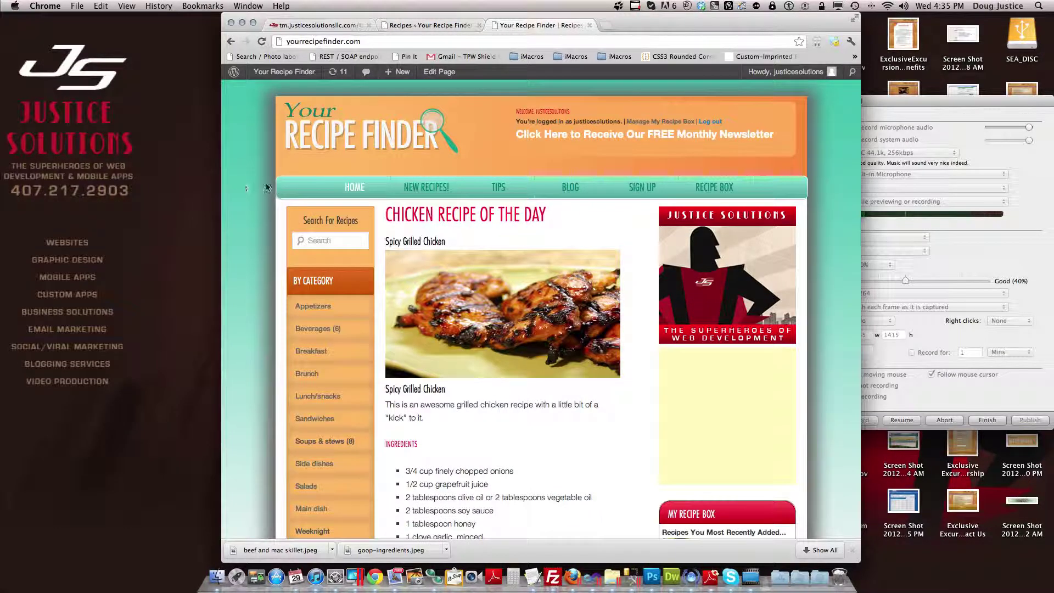
key("super+r")
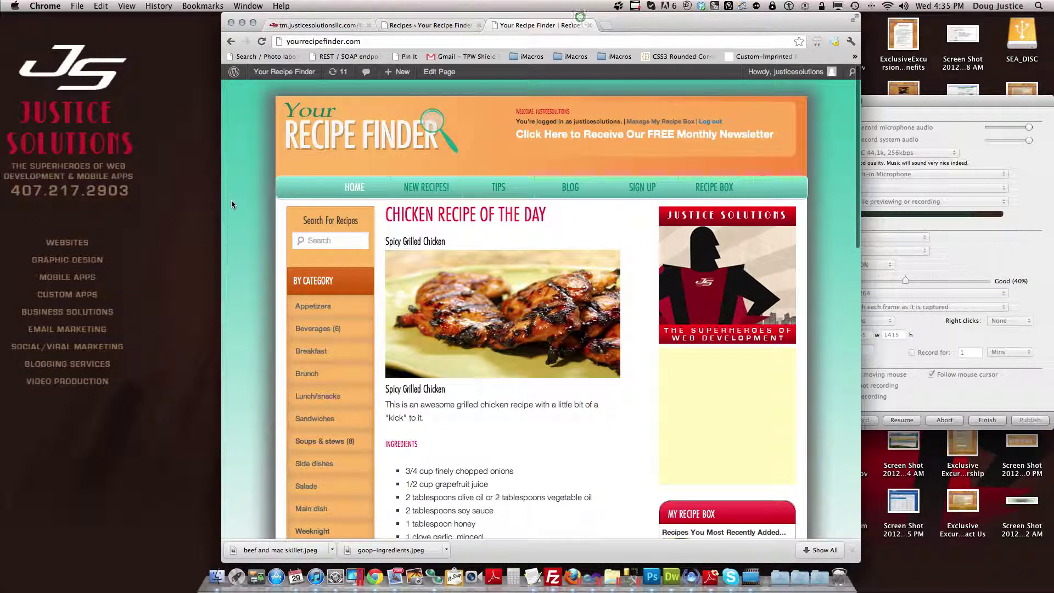
key("super+r")
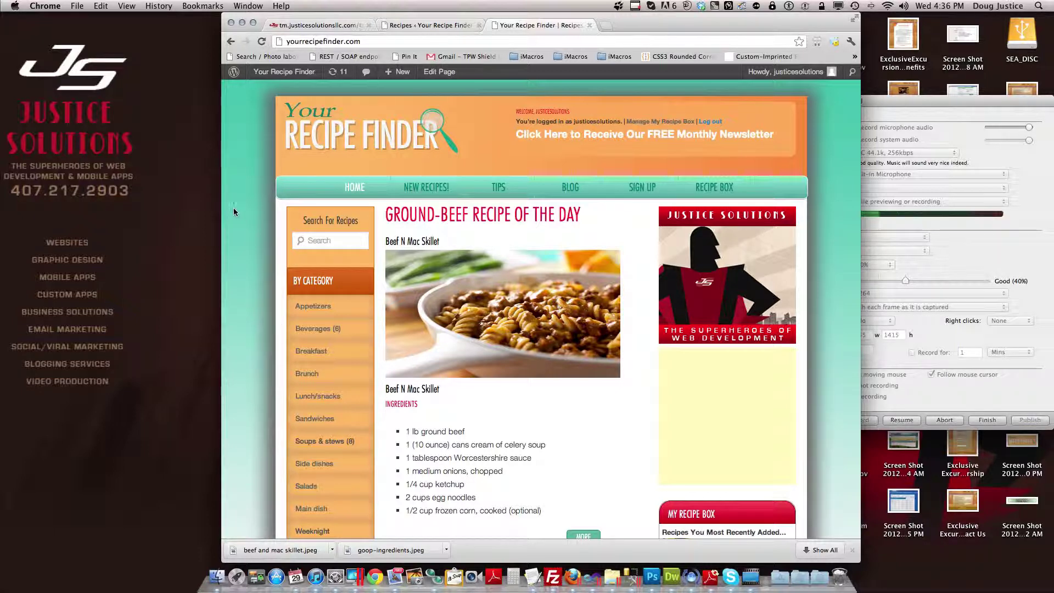
scroll(248, 258, "down", 1)
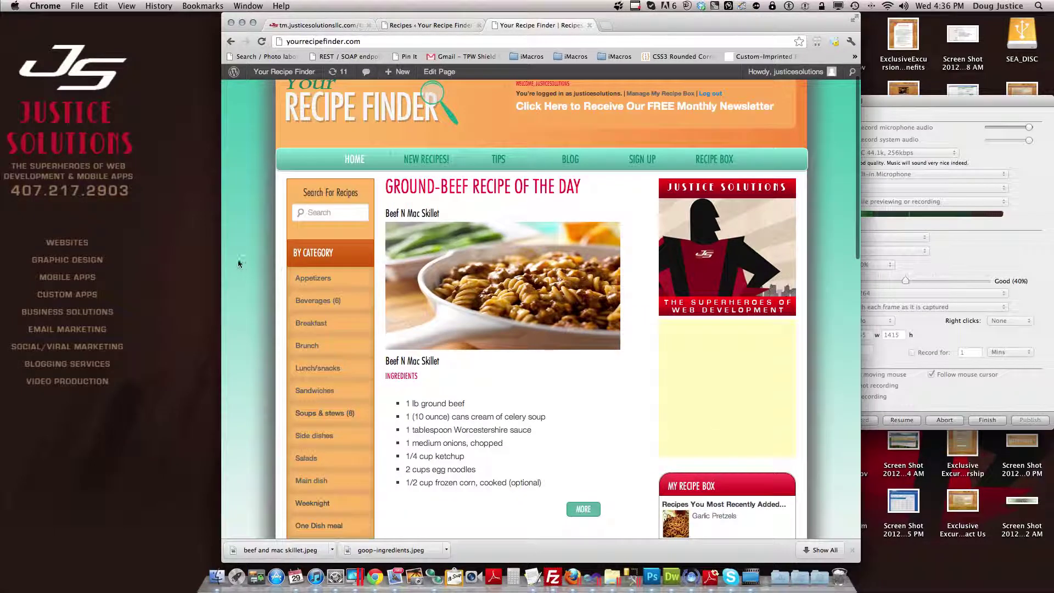
scroll(248, 261, "down", 5)
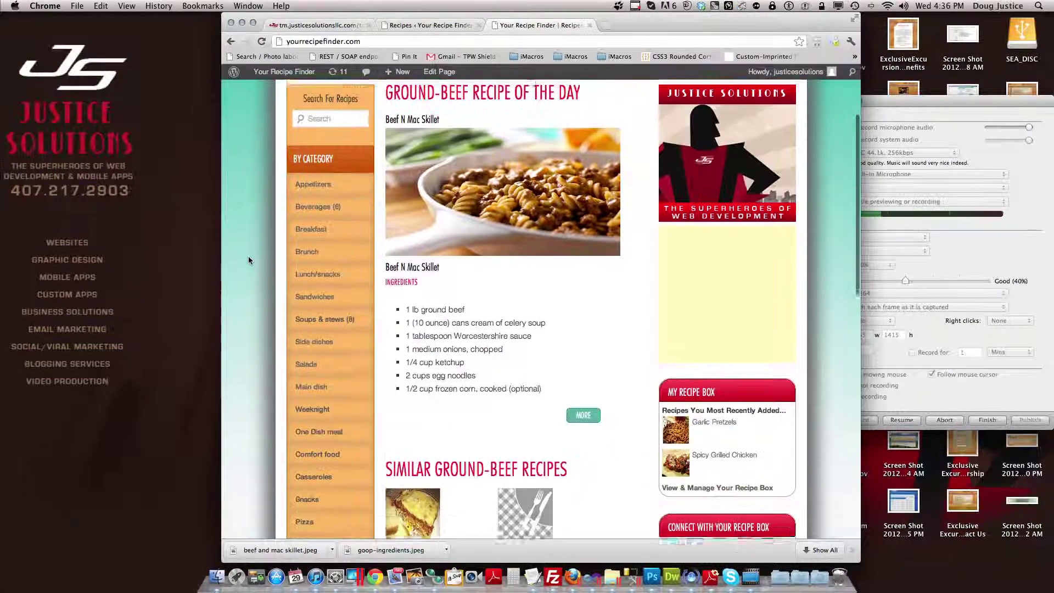
scroll(251, 268, "down", 8)
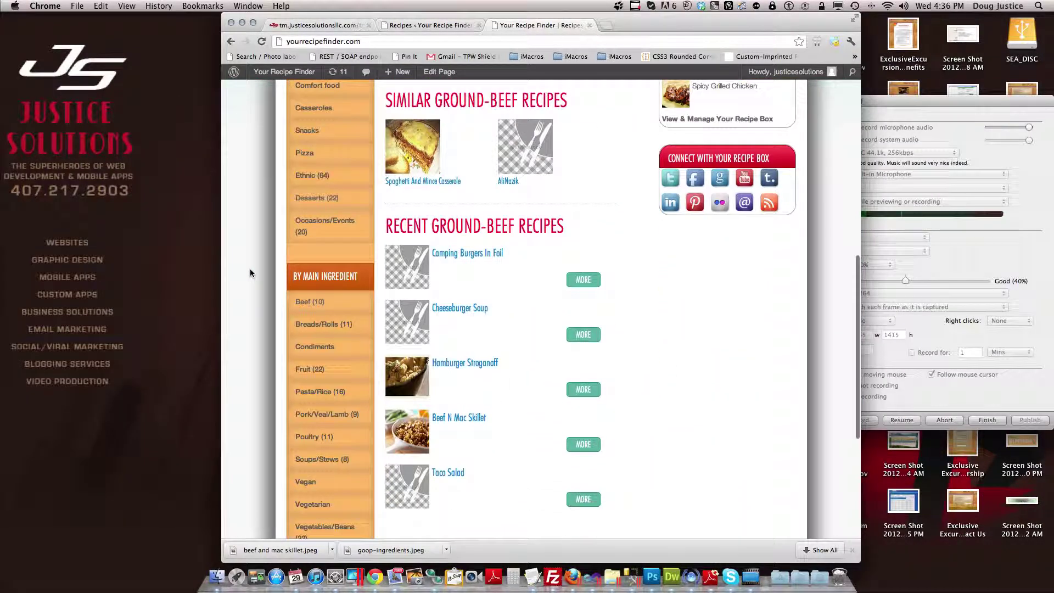
Open the Burgers category under the Beef main ingredient on the public site and look through its recipe list
mouse_move(305, 302)
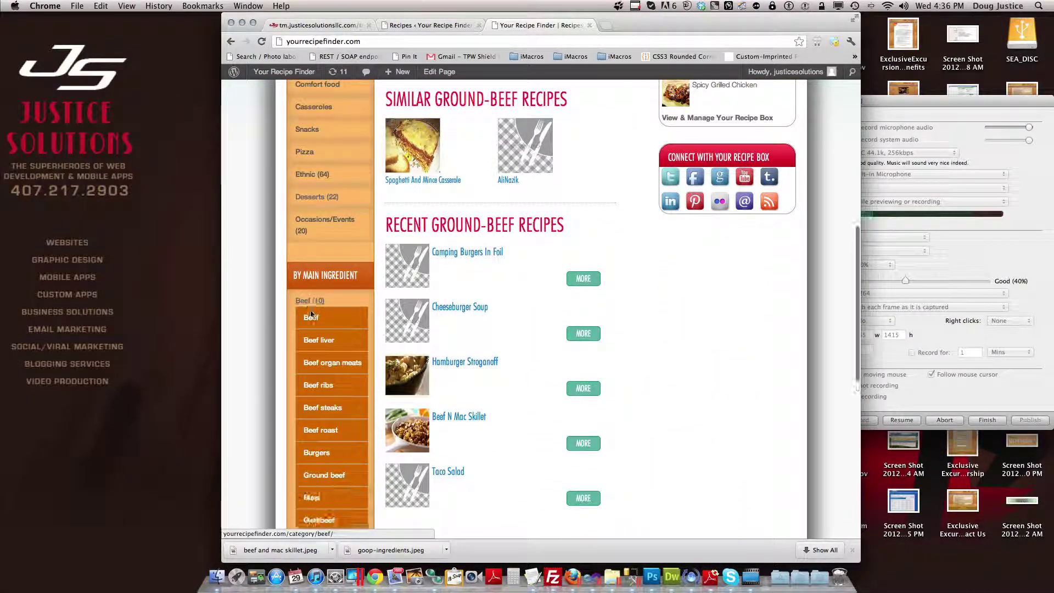
scroll(318, 454, "down", 1)
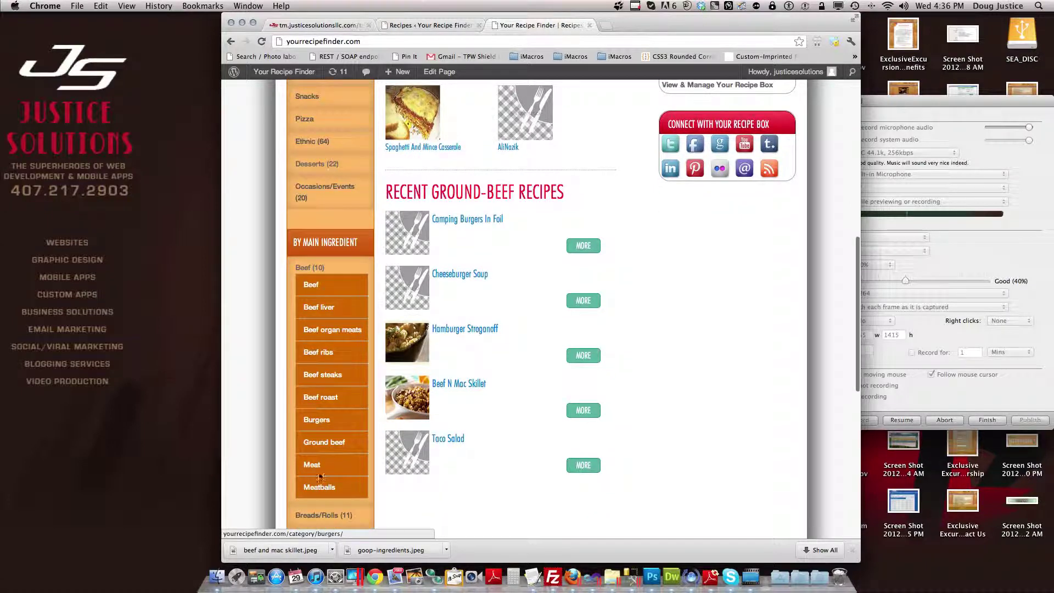
left_click(316, 422)
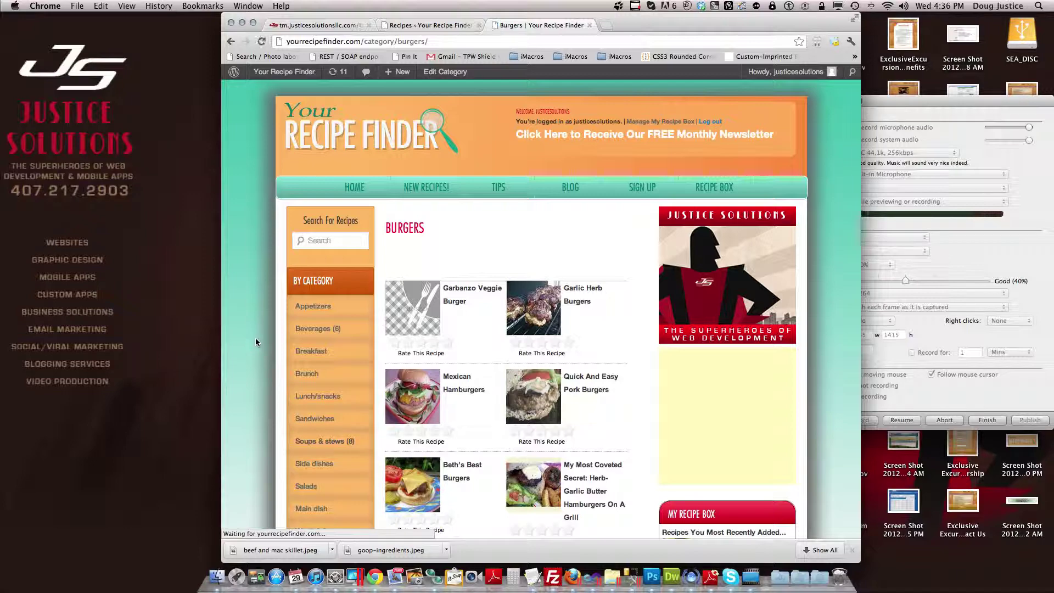
scroll(255, 337, "down", 1)
scroll(255, 337, "down", 1)
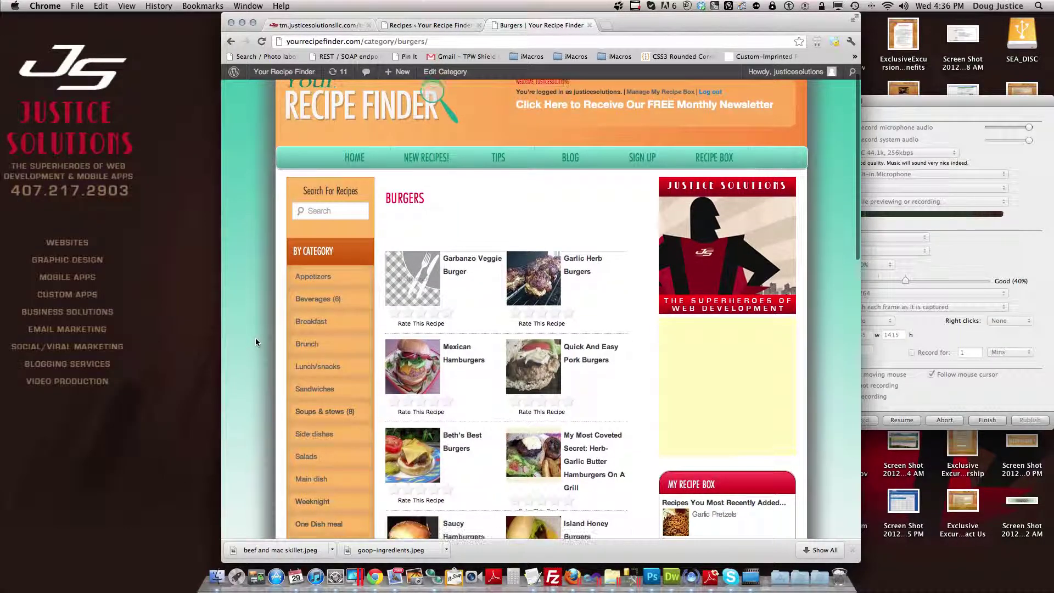
scroll(257, 338, "down", 5)
scroll(258, 337, "down", 10)
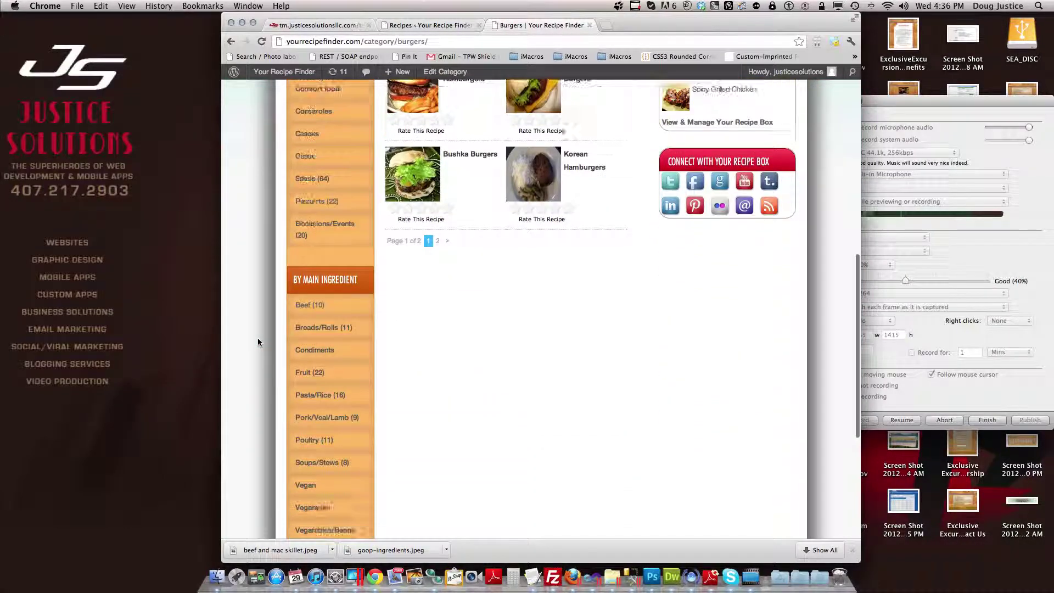
Open the Ground beef category under the Beef main ingredient on the public site and check its featured recipe
mouse_move(293, 321)
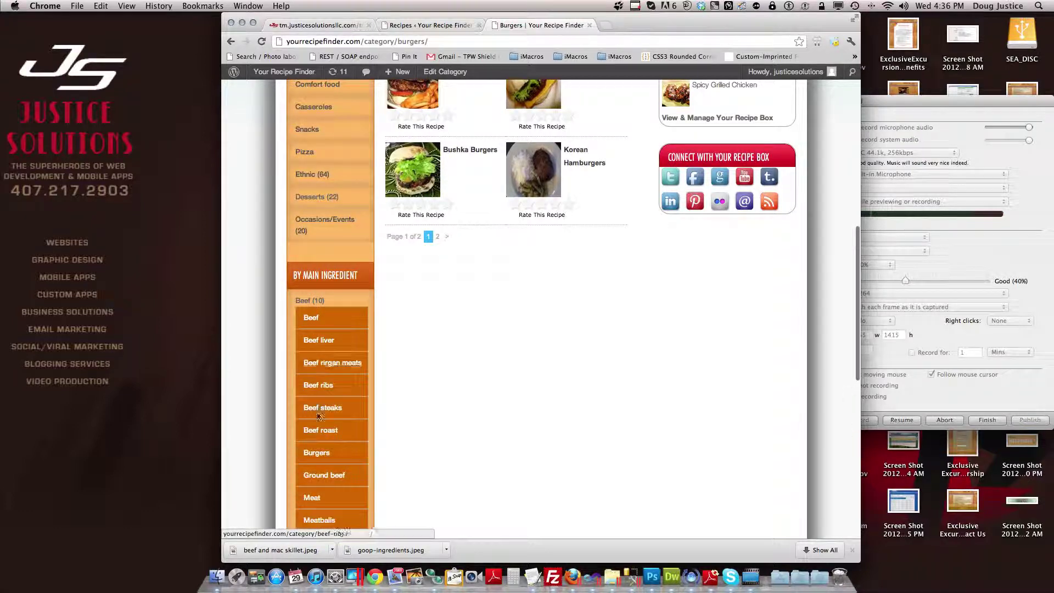
left_click(325, 477)
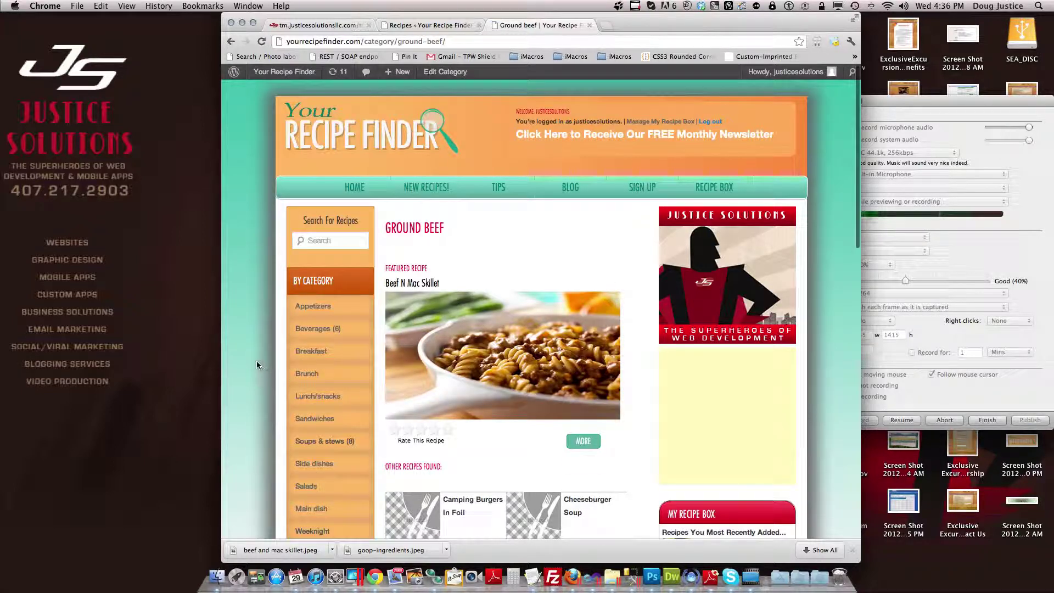
scroll(255, 365, "down", 1)
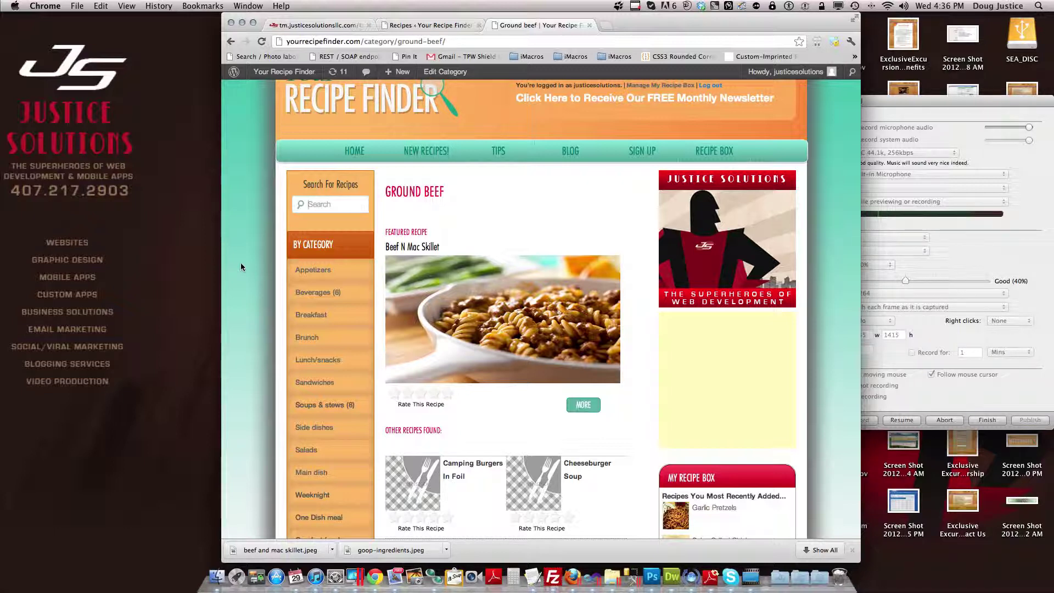
Search the public site for "Asian", "Skillet" and "Chicken" in turn, checking each results page for a featured recipe
type("Asian")
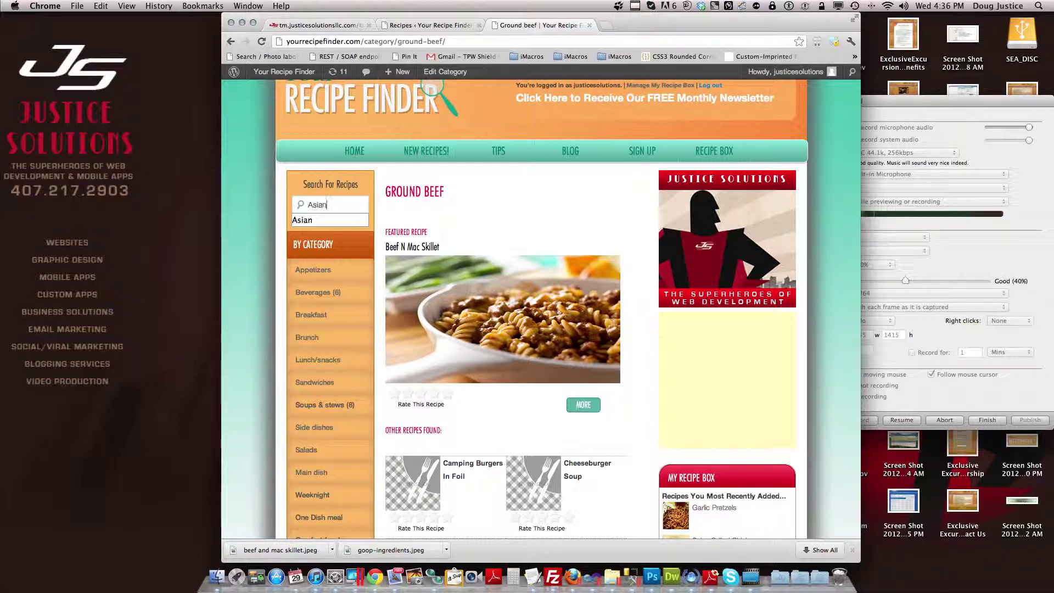
key("Return")
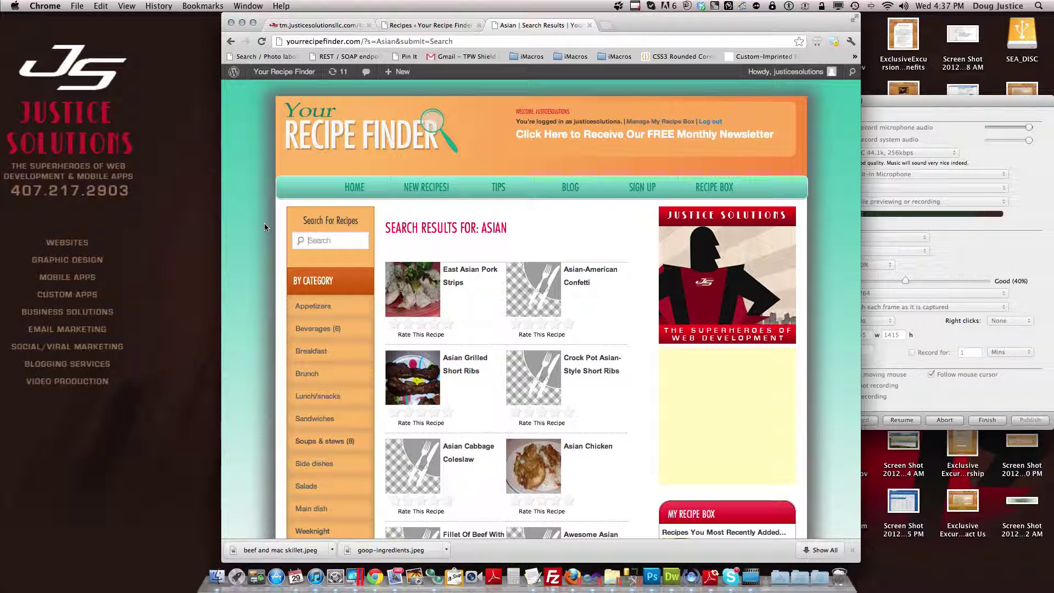
type("Skillet")
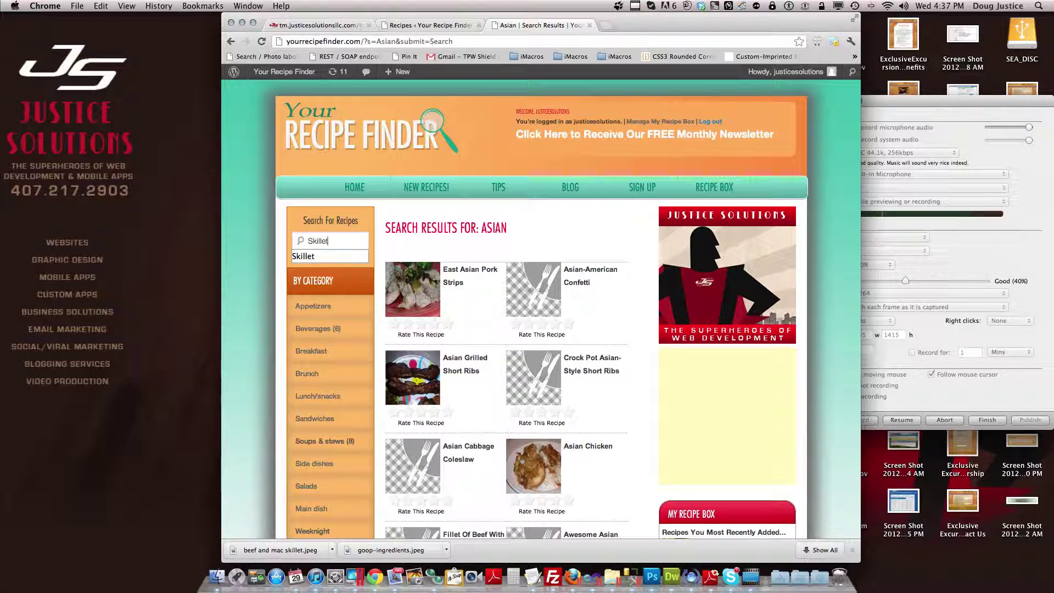
key("Return")
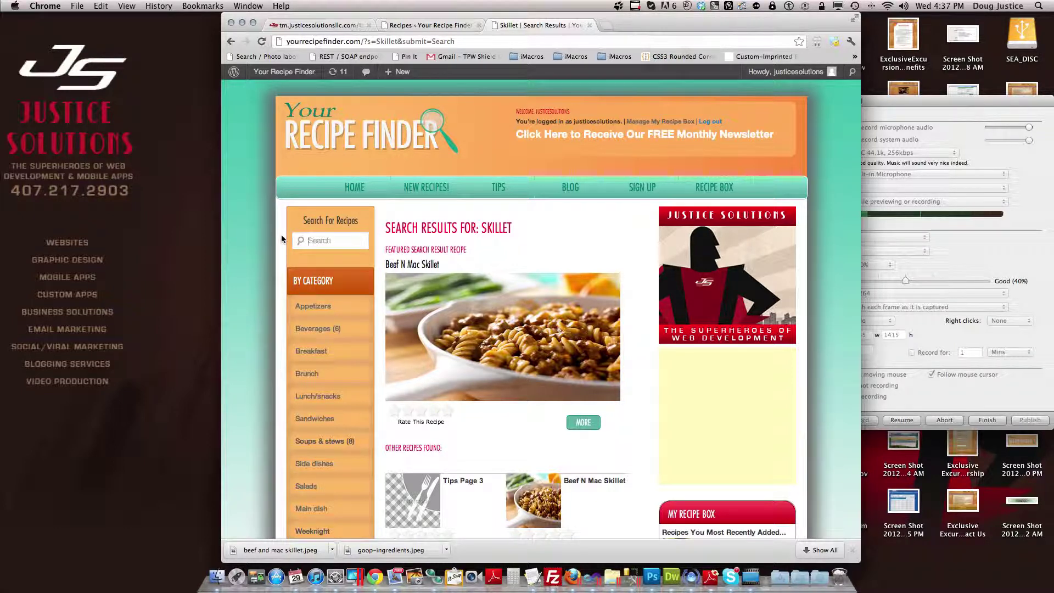
type("Chicken")
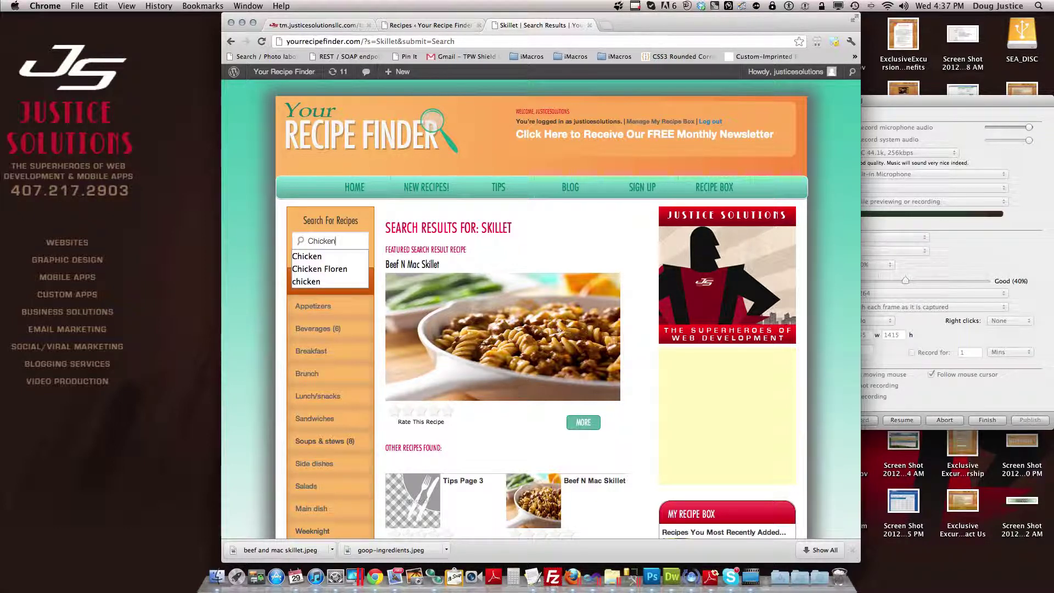
key("Return")
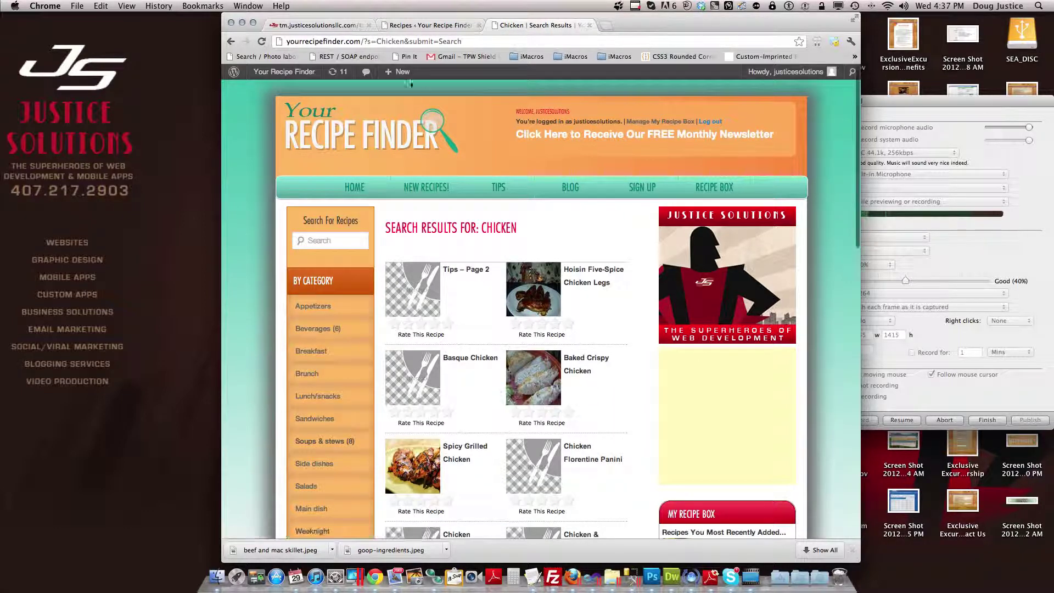
Return to the WordPress recipes list and search it for "Chicken"
left_click(434, 26)
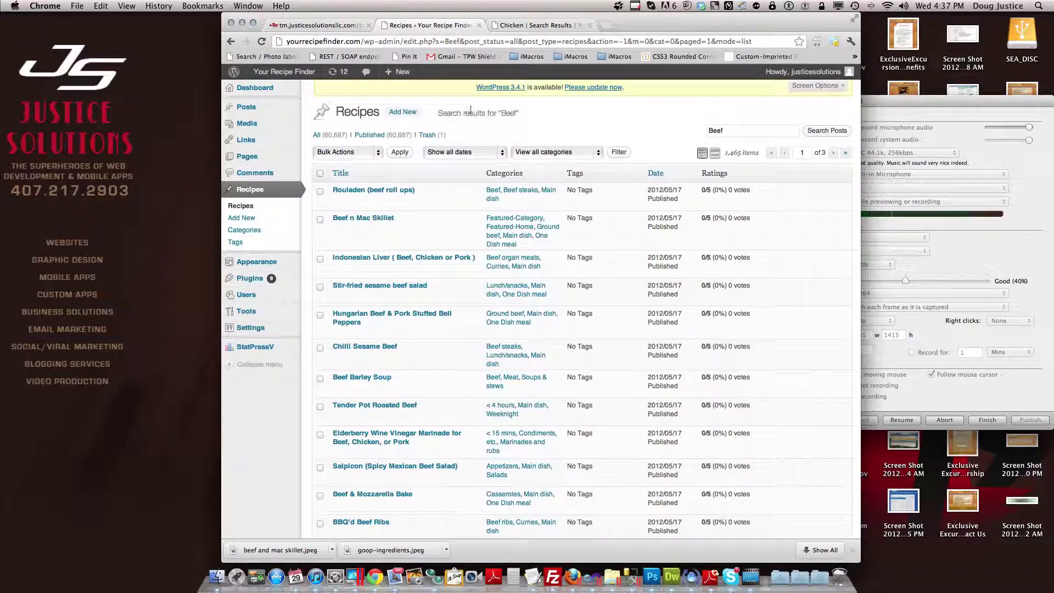
left_click(733, 130)
left_click_drag(733, 130, 681, 128)
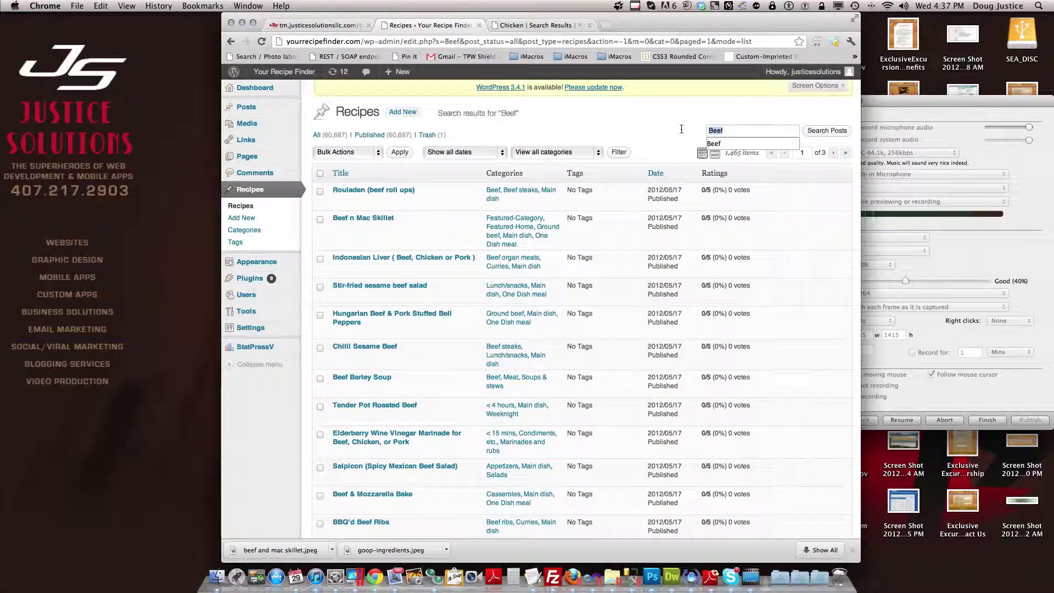
type("Chic")
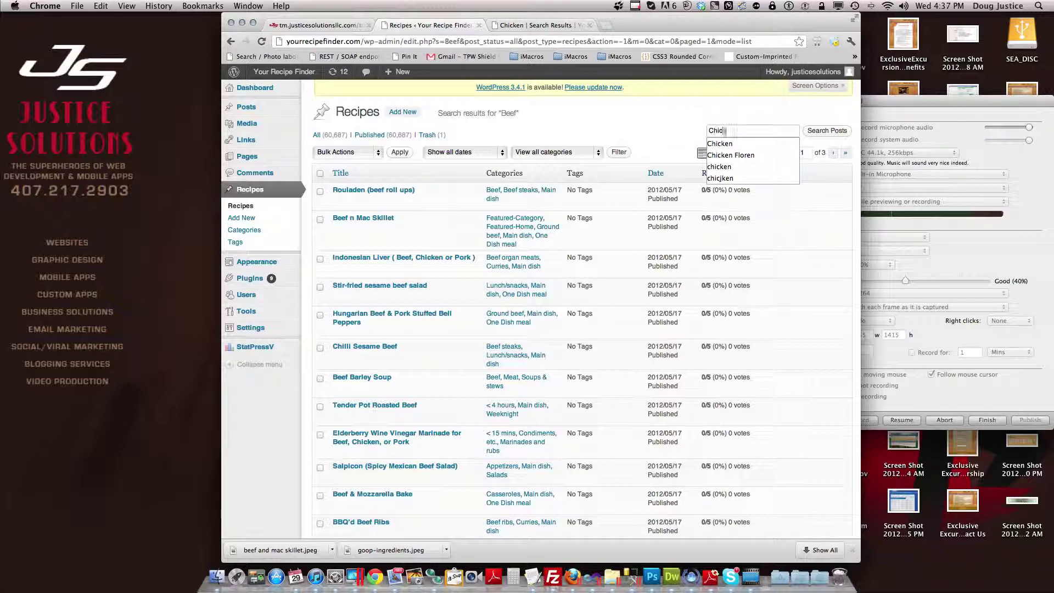
type("ken")
key("Return")
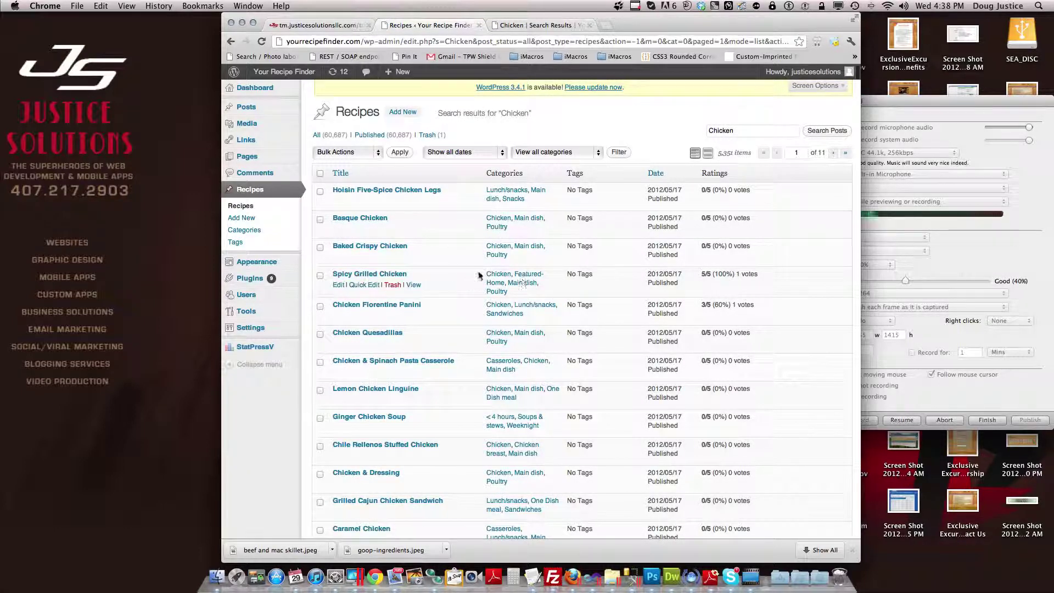
Add the Spicy Grilled Chicken recipe to the Featured-Category category with Quick Edit and save the update
left_click(359, 285)
scroll(571, 327, "down", 5)
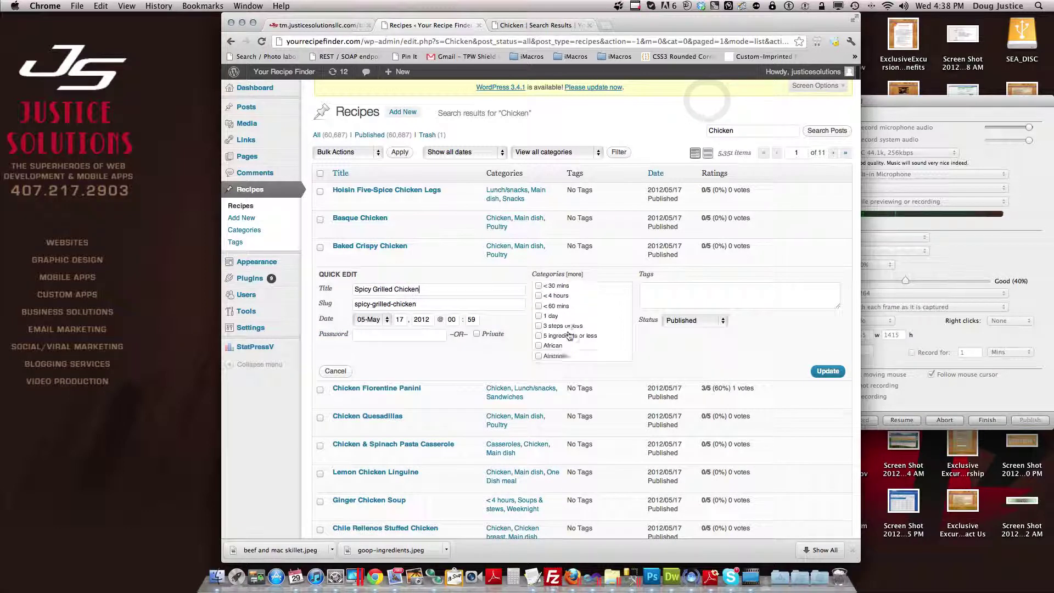
scroll(572, 329, "down", 8)
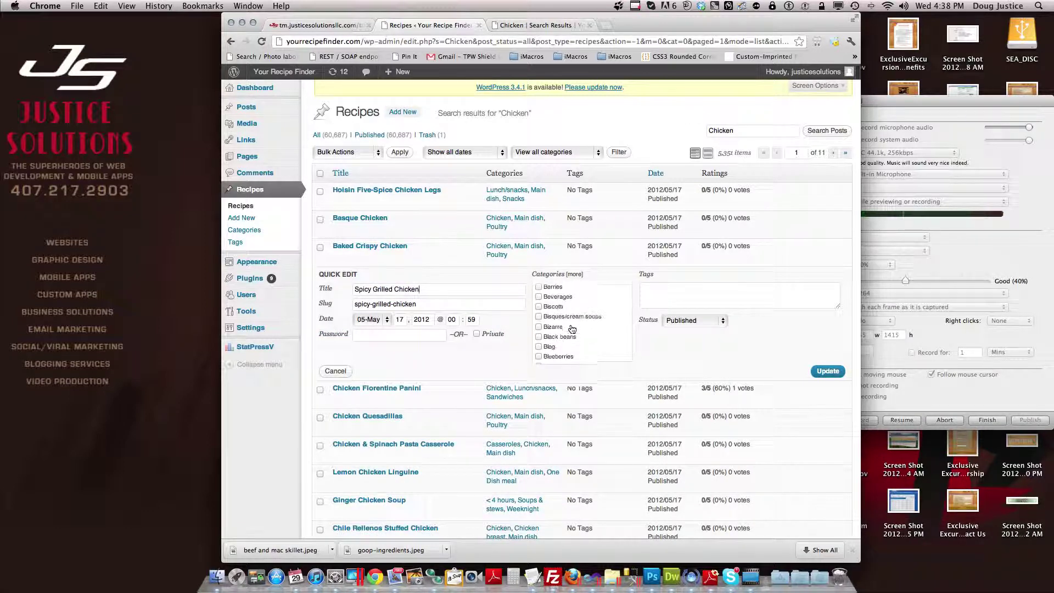
scroll(572, 328, "down", 10)
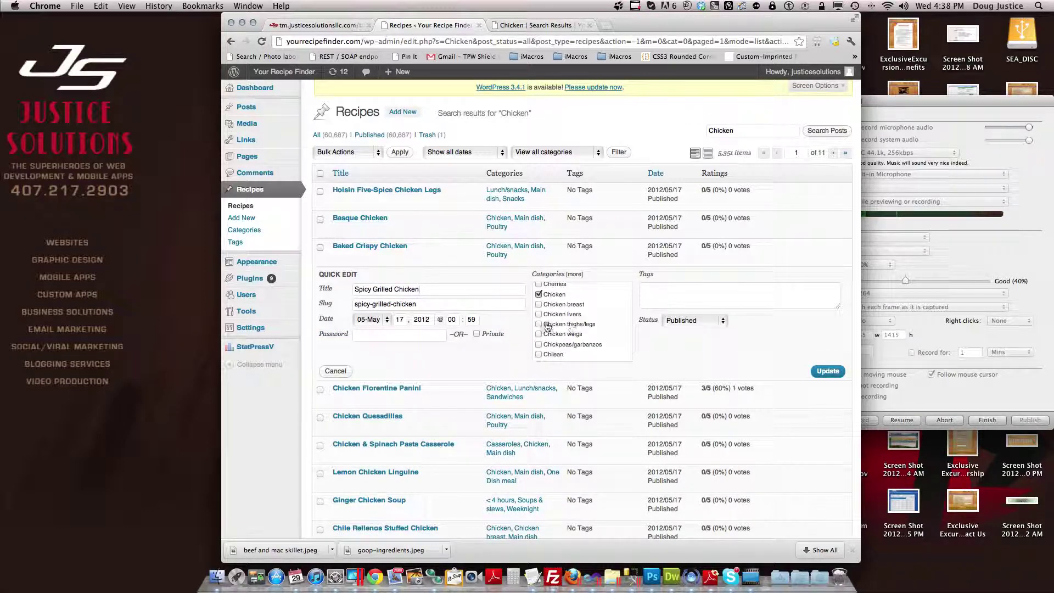
scroll(560, 326, "down", 10)
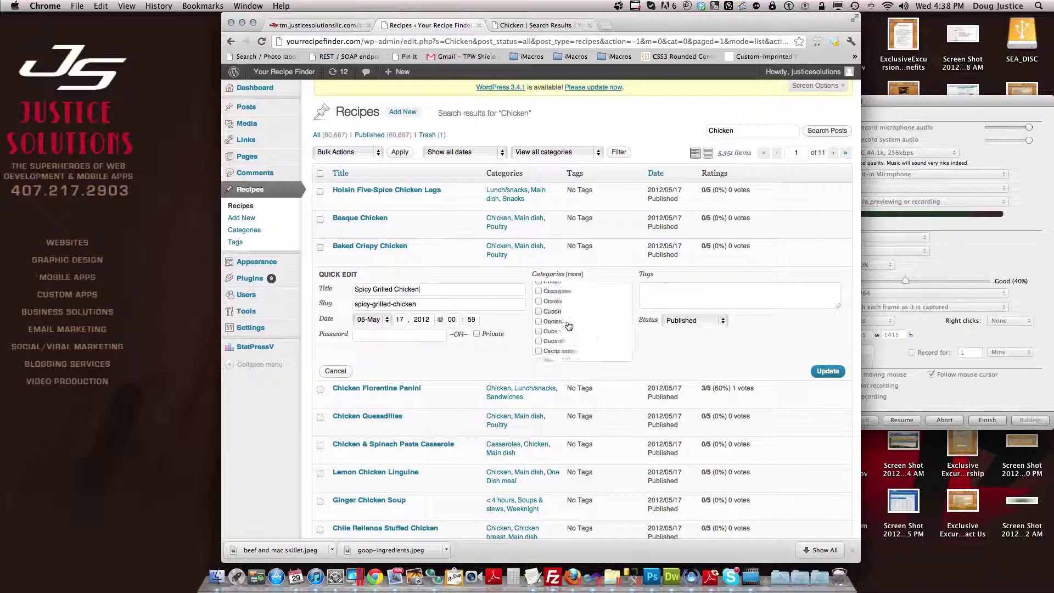
scroll(571, 326, "down", 3)
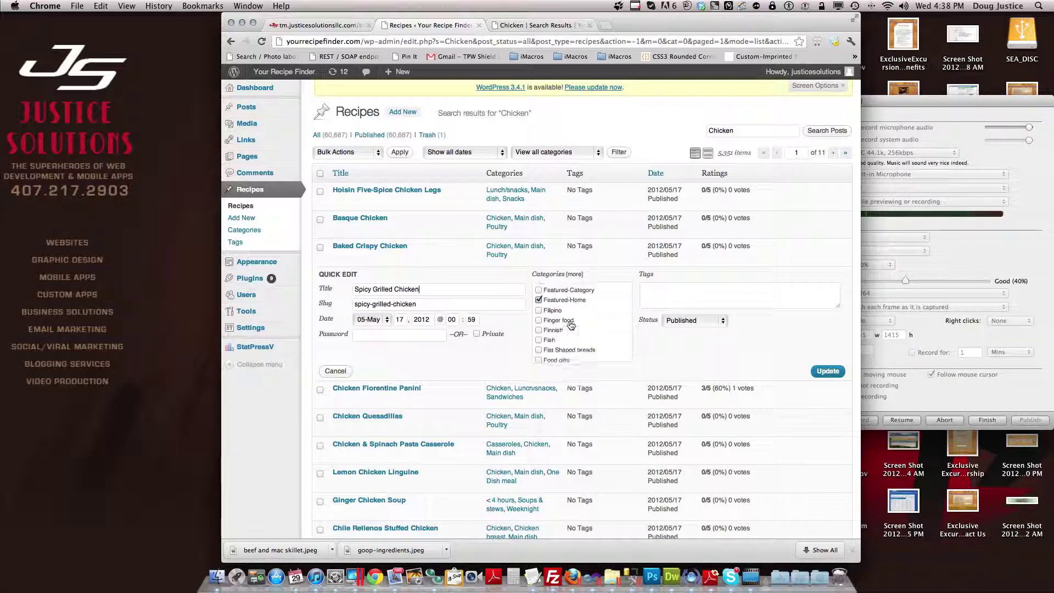
left_click(540, 298)
left_click(539, 288)
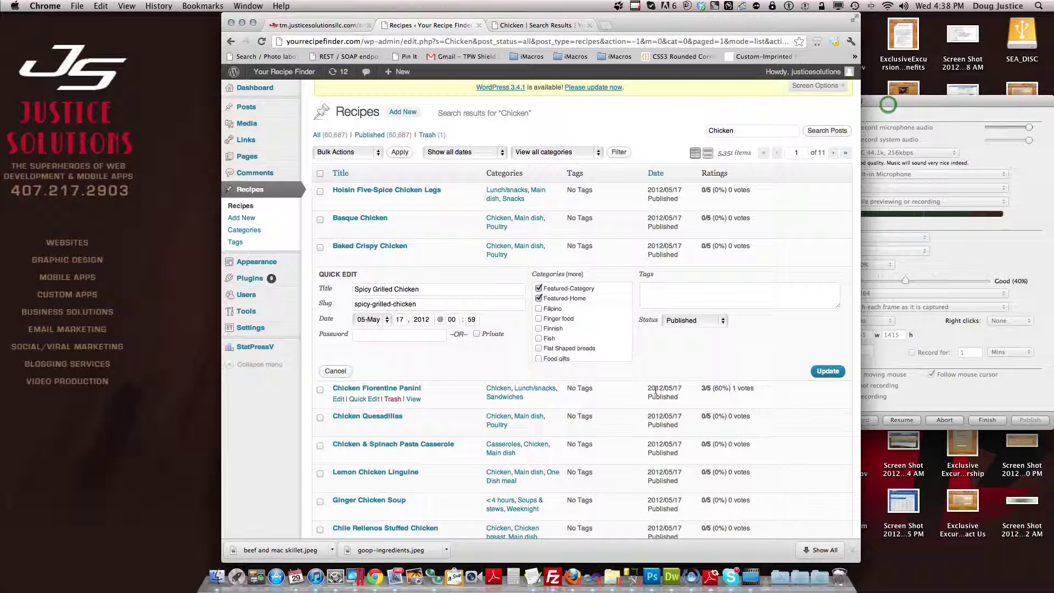
left_click(834, 375)
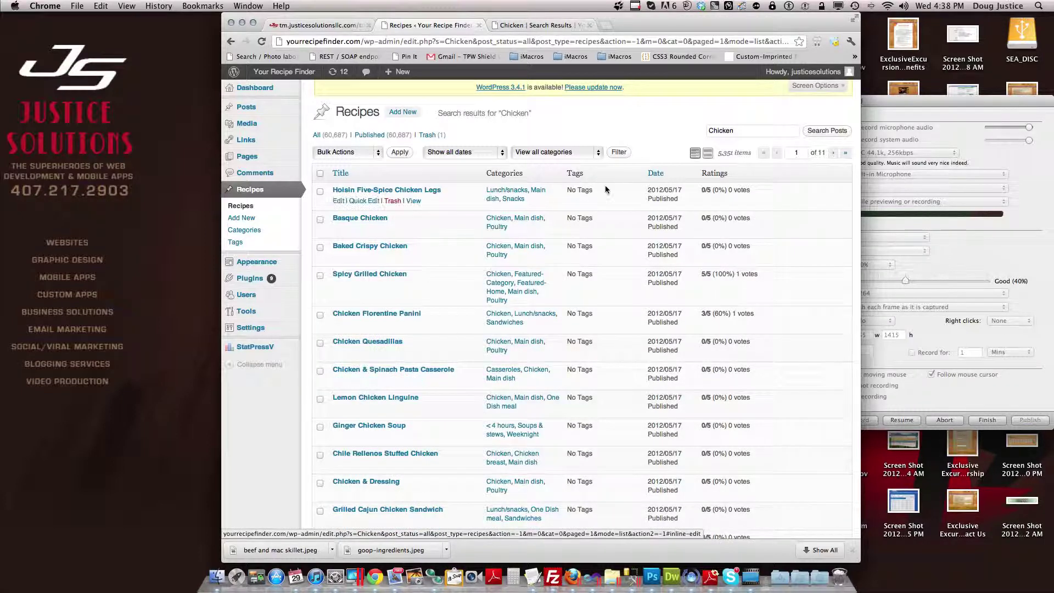
Switch to the public site and run the "Chicken" recipe search again to check its featured search result
left_click(543, 25)
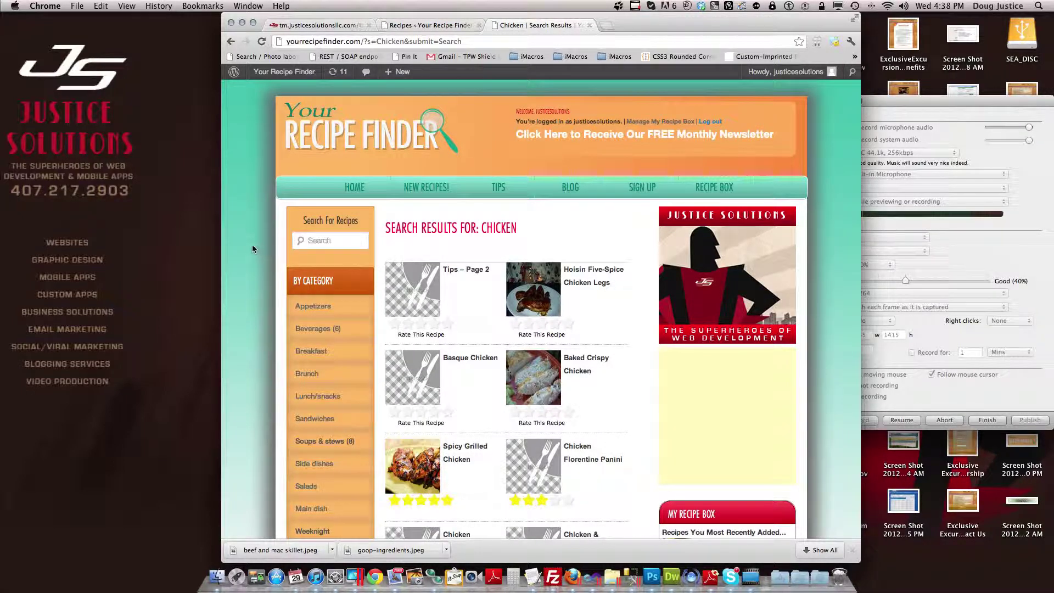
scroll(255, 249, "down", 1)
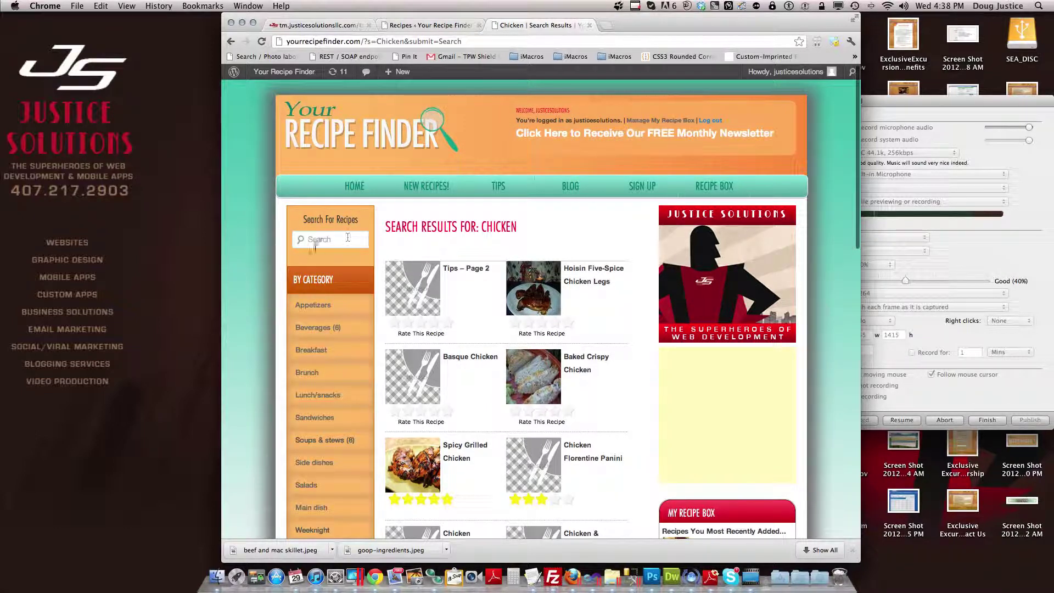
left_click(325, 240)
type("Chicken")
key("Return")
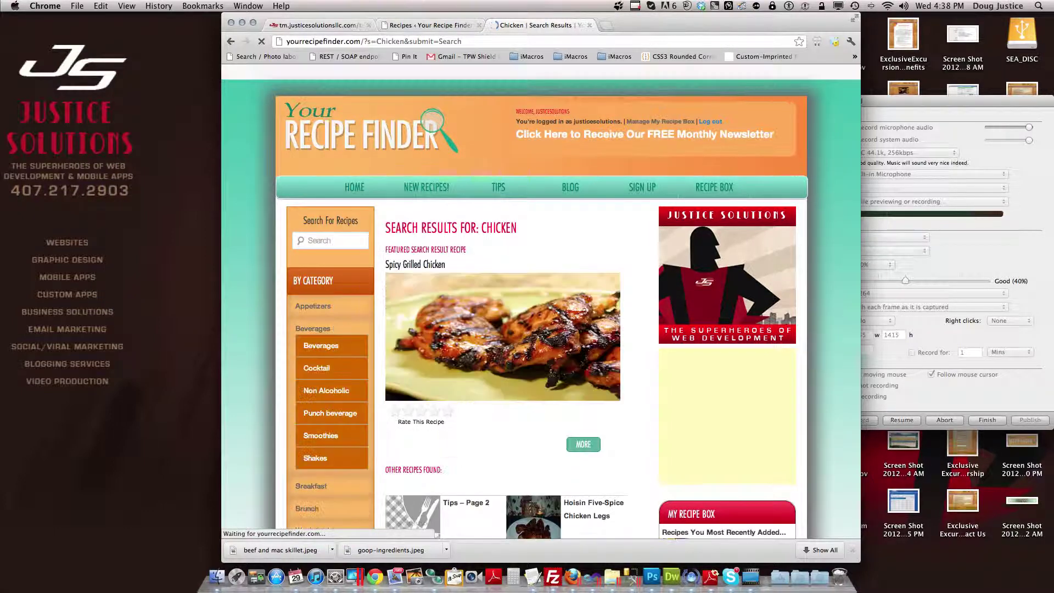
Search the public site for "Grilled" and for "Herb", checking whether each results page features a recipe
left_click(321, 242)
type("Grilled")
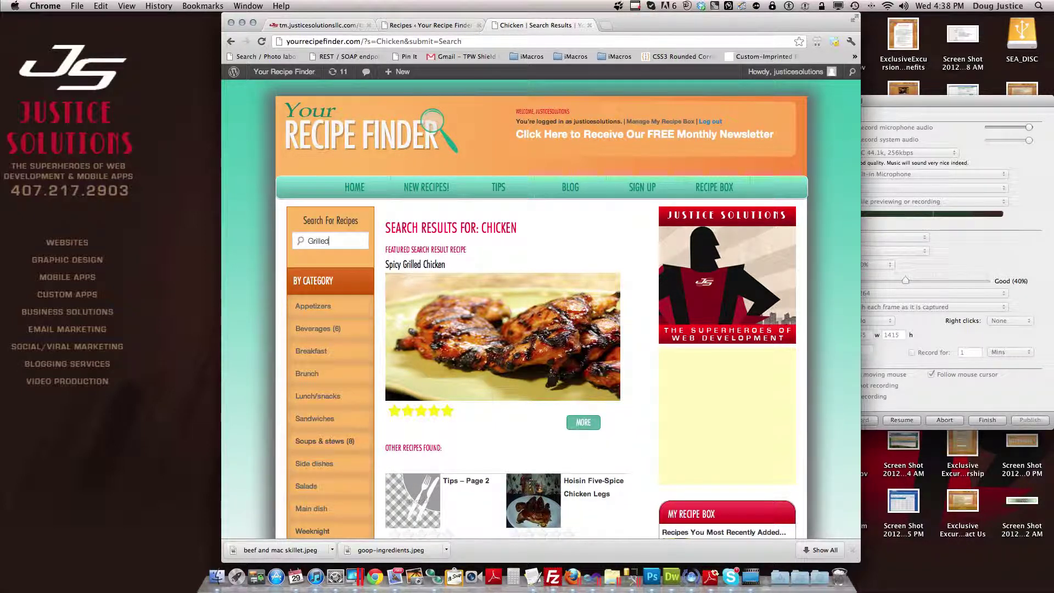
key("Return")
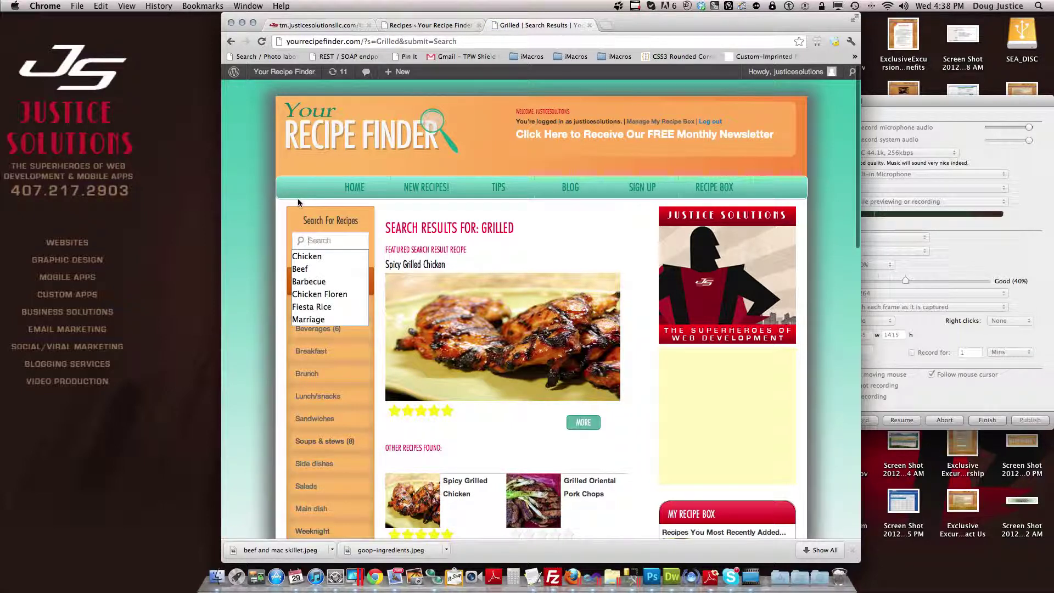
type("Herb")
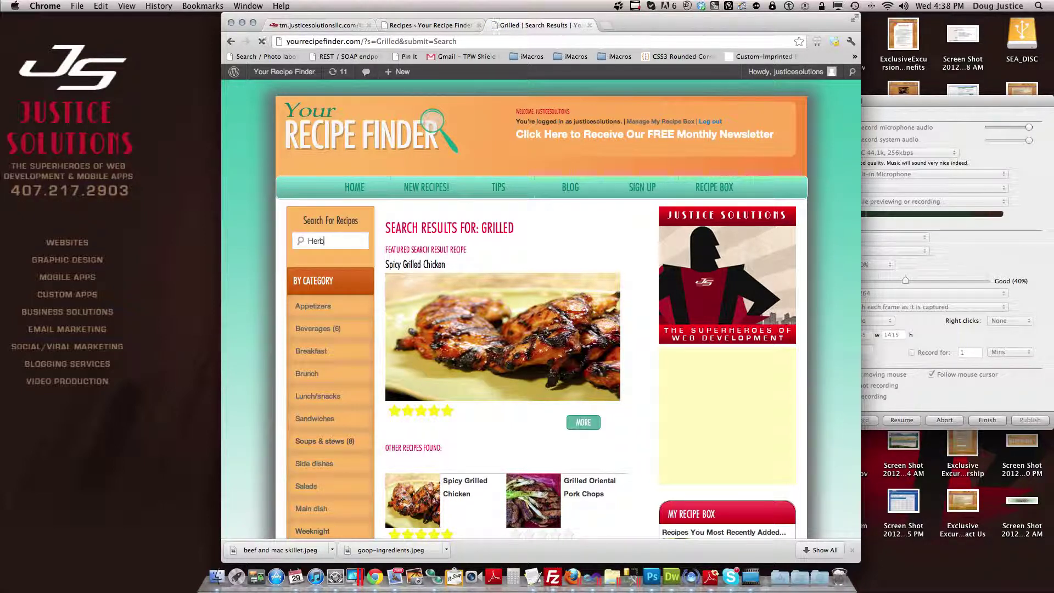
key("Return")
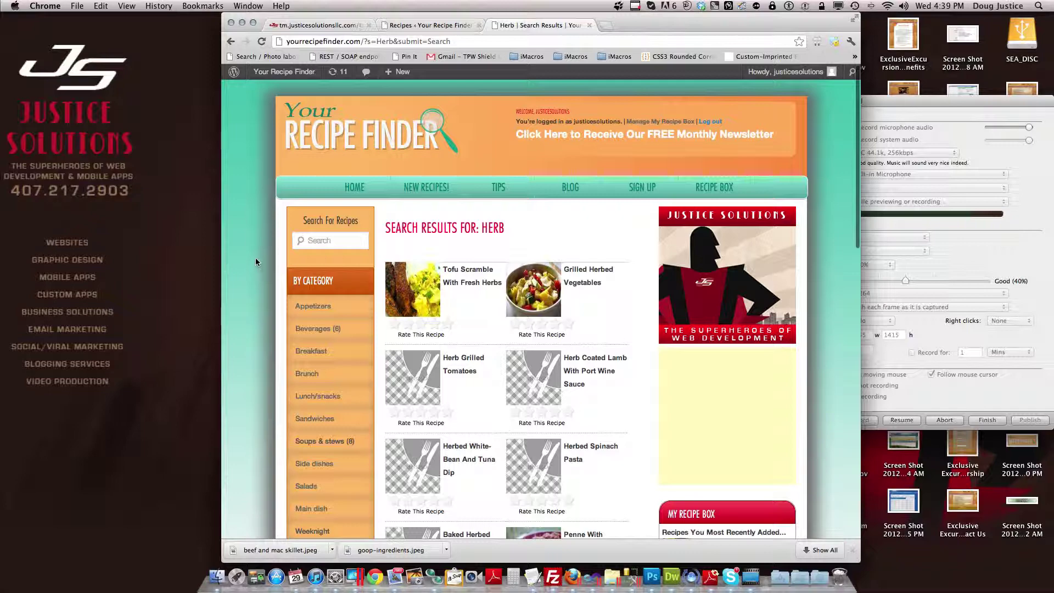
Open the Chicken category under the Poultry main ingredient, check its featured recipe, and return to the WordPress recipes list
scroll(256, 257, "down", 5)
scroll(256, 259, "down", 8)
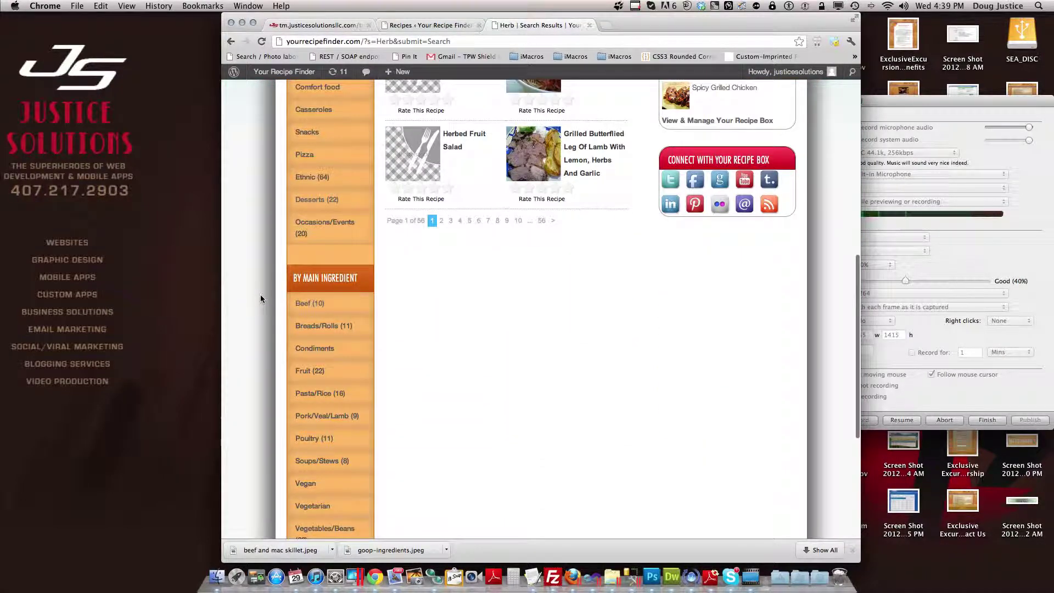
scroll(260, 294, "down", 1)
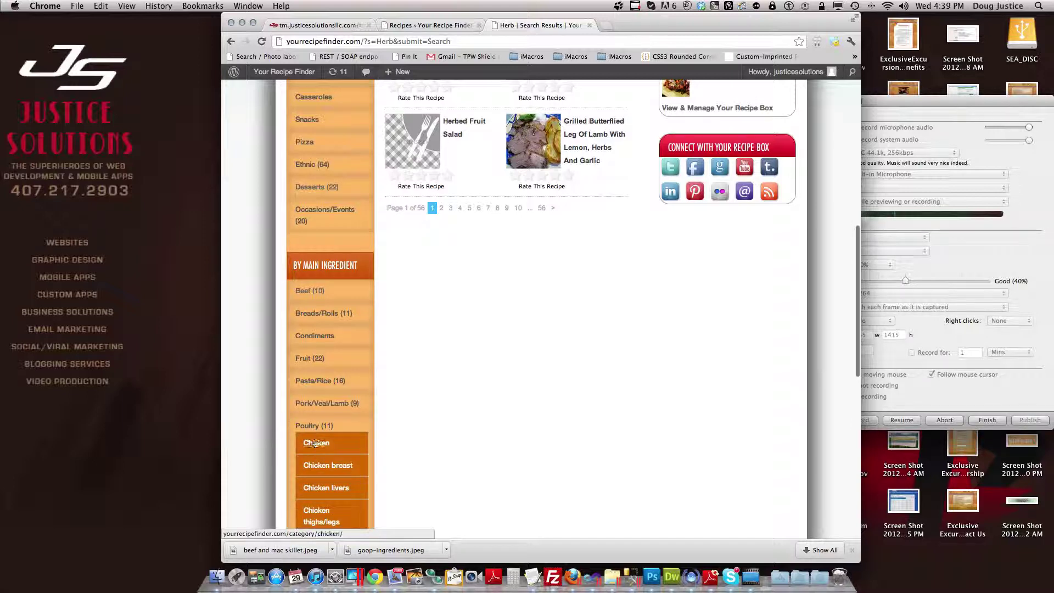
left_click(317, 444)
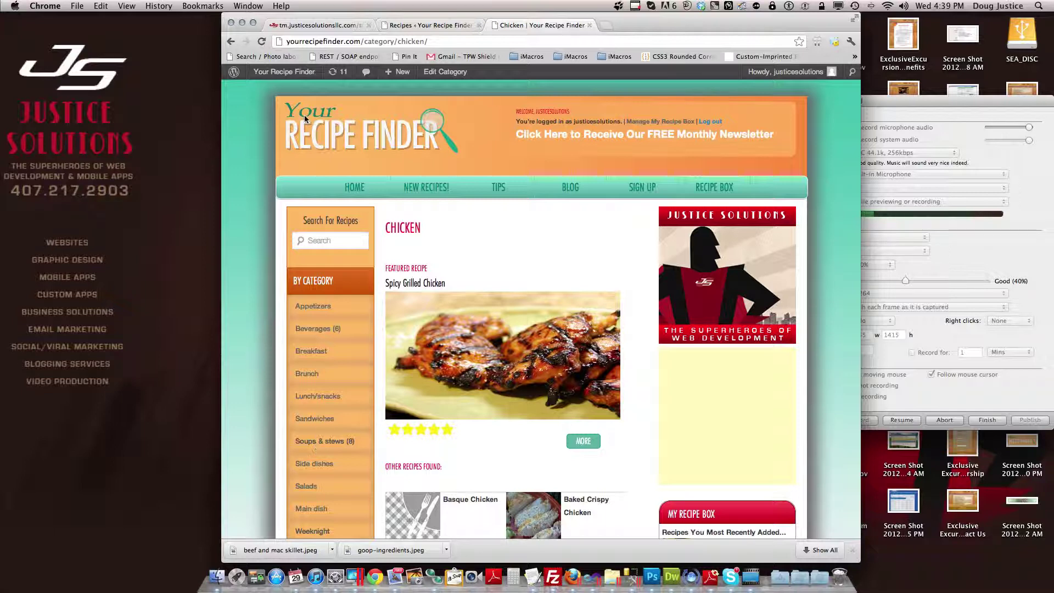
left_click(420, 25)
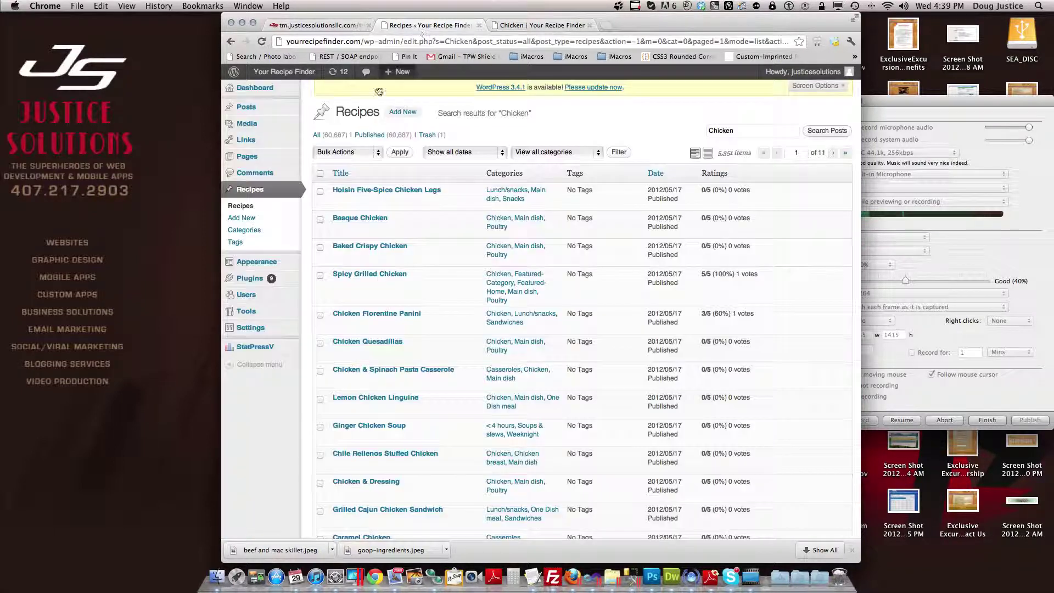